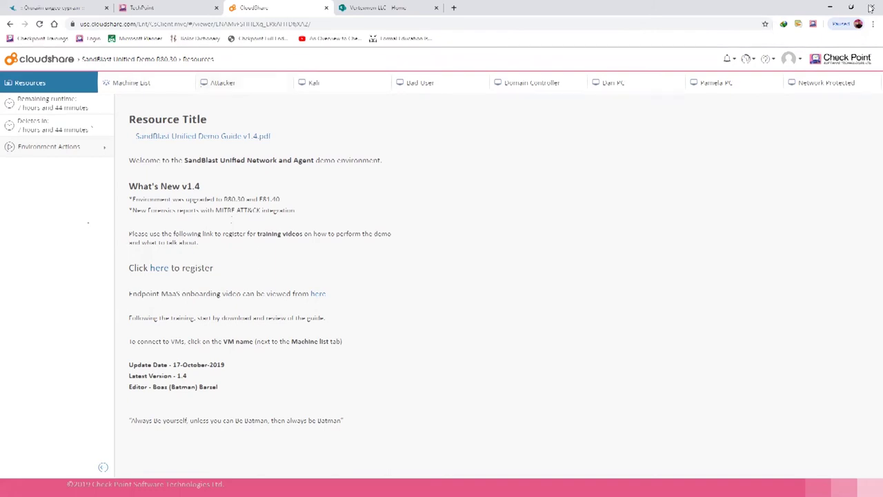
- Show the demo environment in full screen and close the mail client on the Attacker machine
{"action": "left_click", "coordinate": [872, 25]}
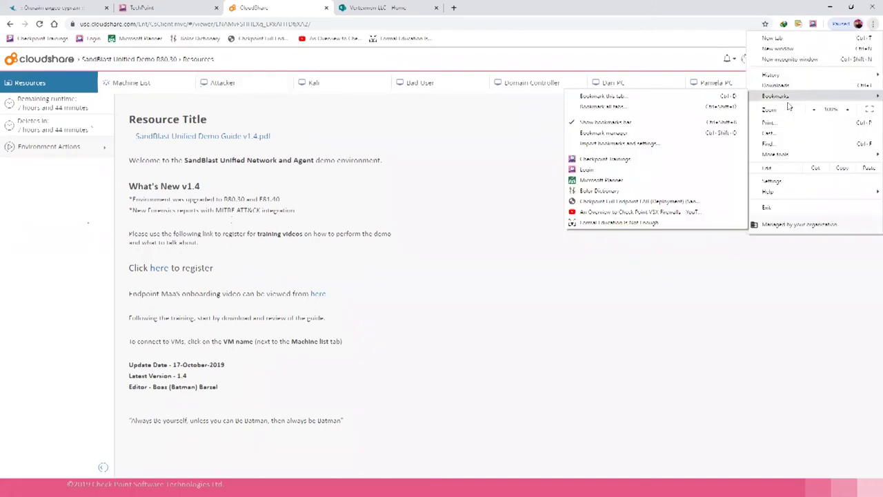
{"action": "left_click", "coordinate": [870, 109]}
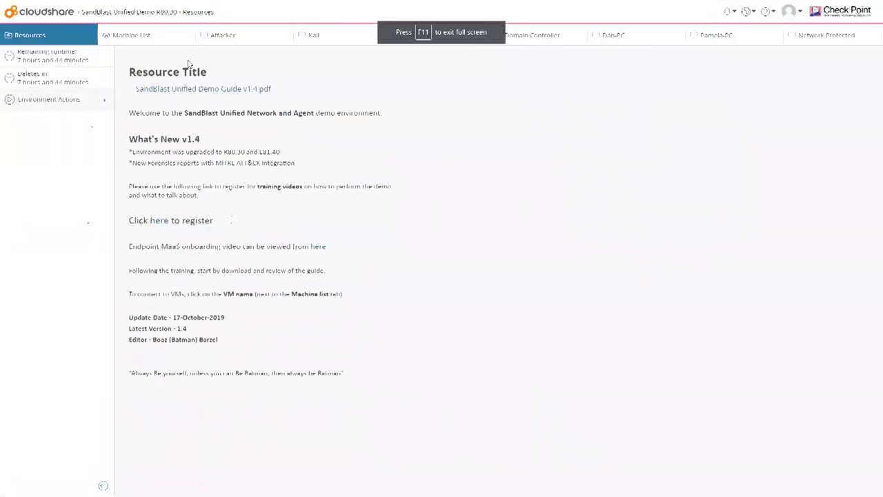
{"action": "left_click", "coordinate": [228, 36]}
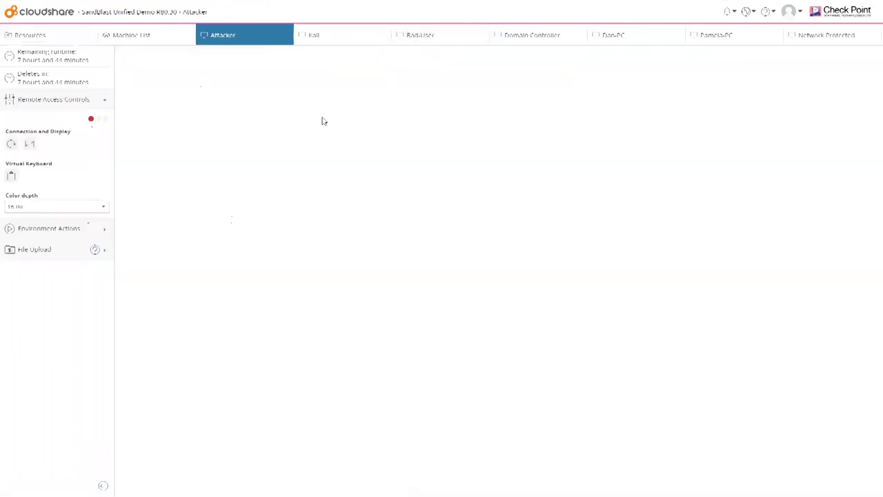
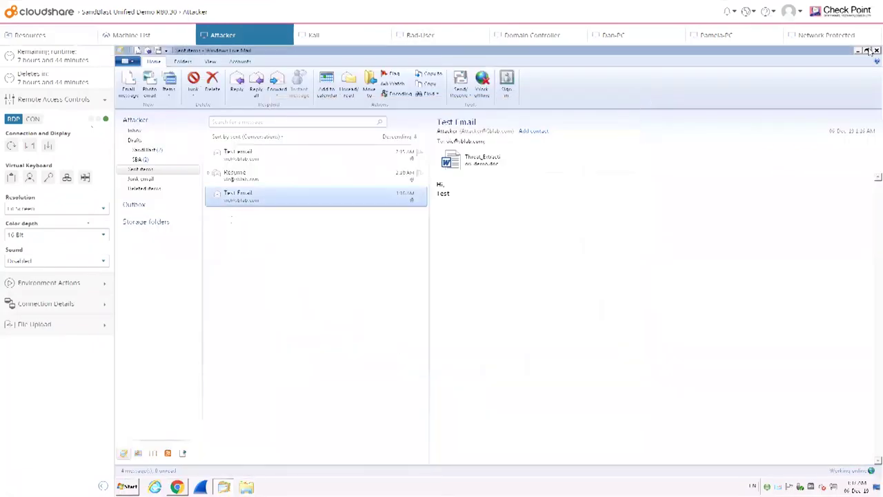
{"action": "left_click", "coordinate": [870, 51]}
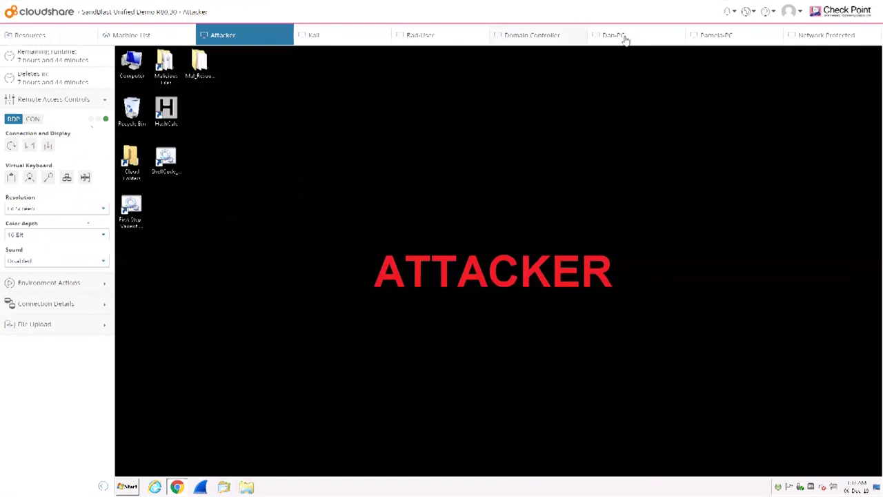
- Close the browser on the Bad-User machine and dismiss its network password prompt
{"action": "left_click", "coordinate": [438, 43]}
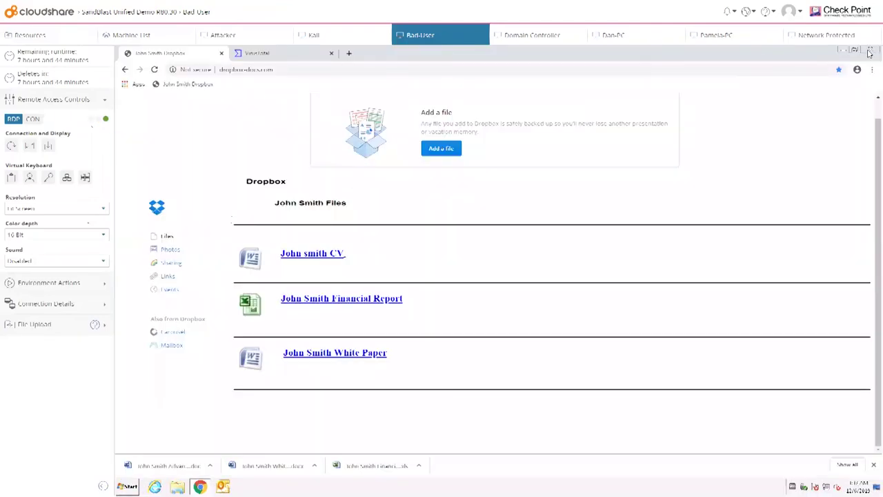
{"action": "left_click", "coordinate": [871, 52]}
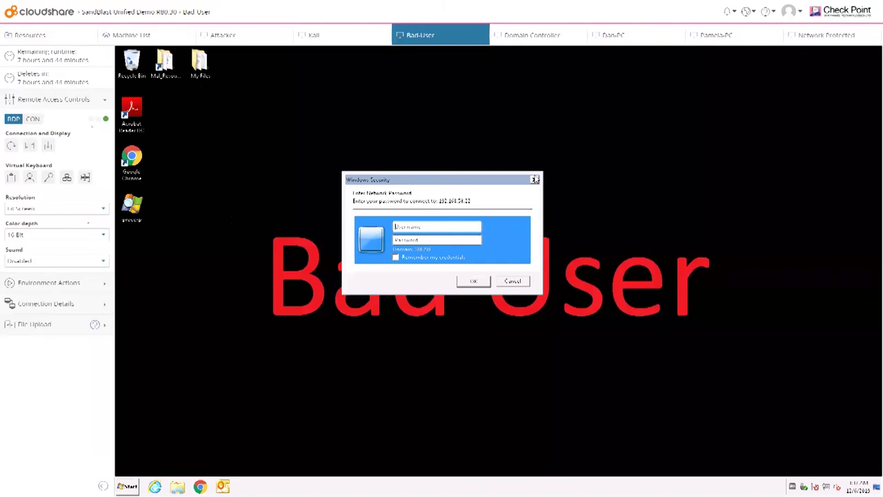
{"action": "left_click", "coordinate": [535, 179]}
- Close the open document, browser and mail windows on the Network Protected machine
{"action": "left_click", "coordinate": [822, 35]}
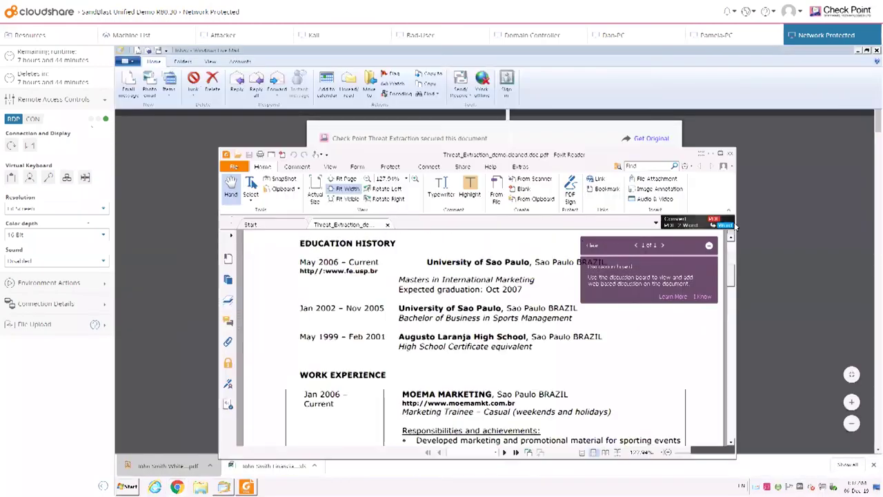
{"action": "left_click", "coordinate": [732, 153]}
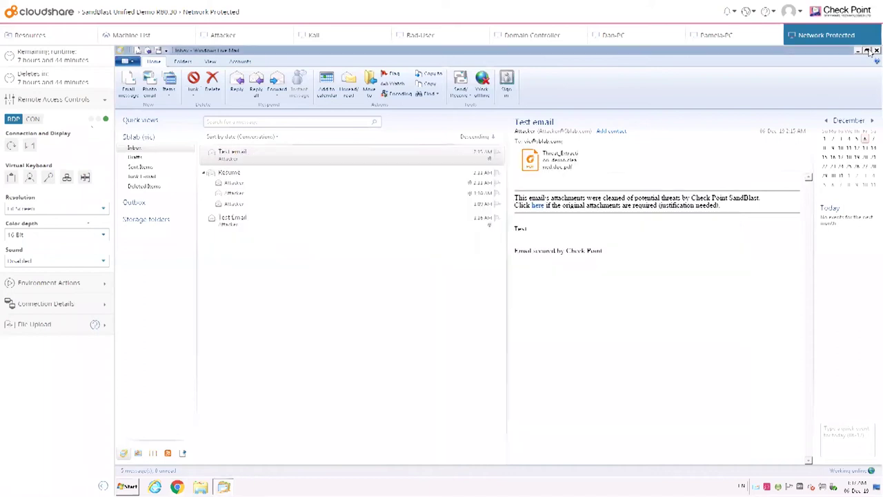
{"action": "left_click", "coordinate": [868, 53]}
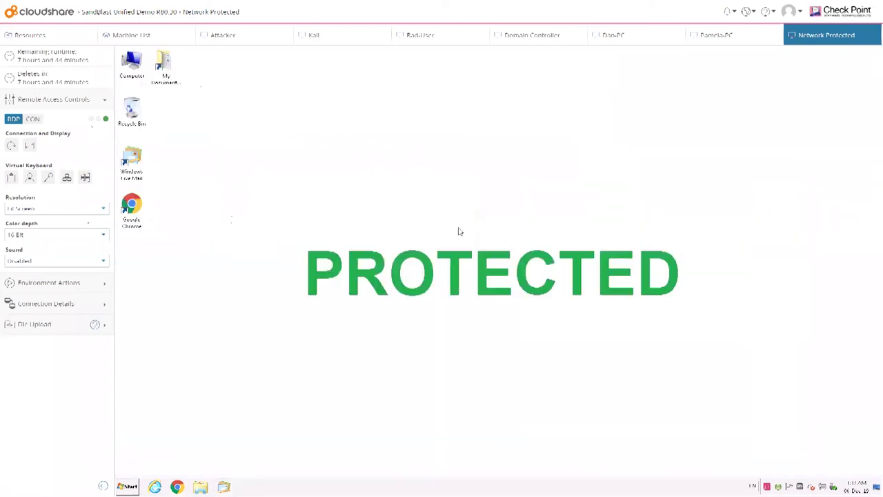
- Review the SandBlast profile's blade activation for rule 2 of the Threat Prevention policy on the Domain Controller, leaving it unsaved
{"action": "left_click", "coordinate": [537, 36]}
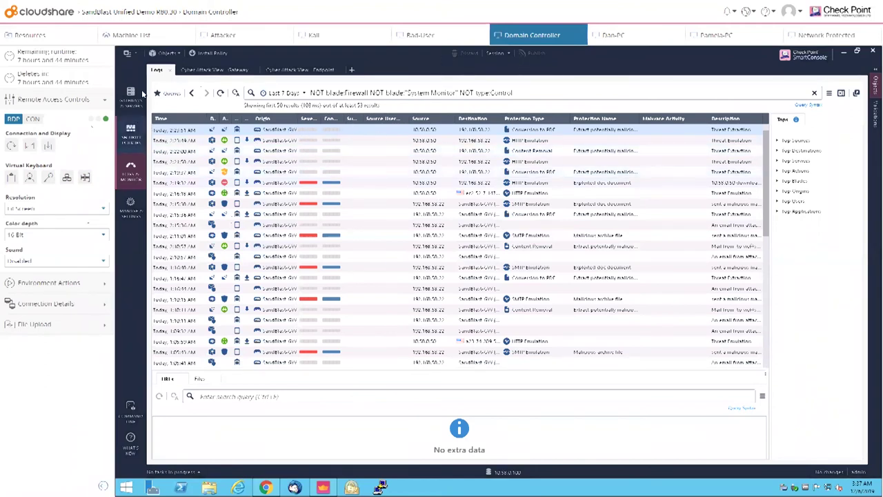
{"action": "left_click", "coordinate": [131, 135]}
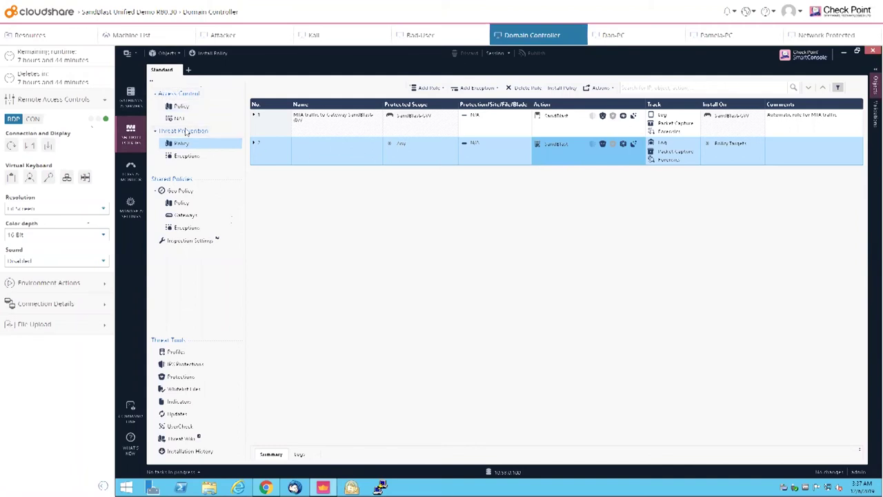
{"action": "left_click", "coordinate": [556, 148]}
{"action": "left_click", "coordinate": [579, 213]}
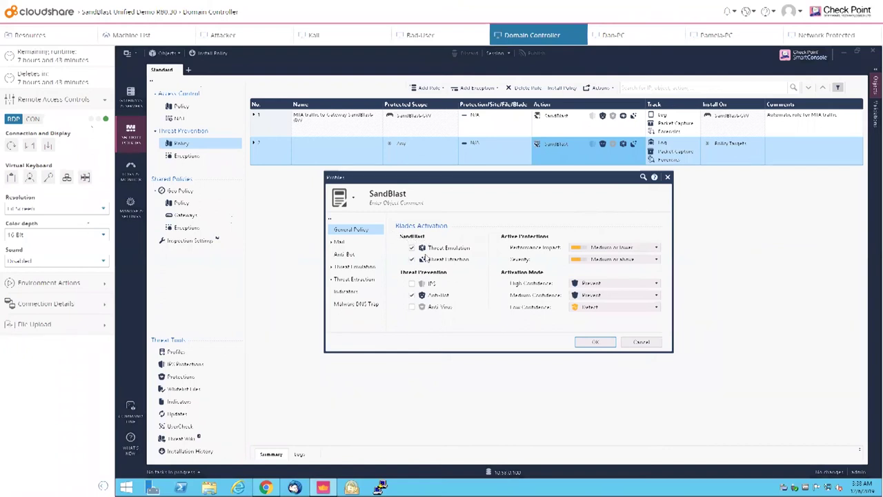
{"action": "mouse_move", "coordinate": [420, 252]}
{"action": "left_click", "coordinate": [641, 343]}
- Open the Malicious Files folder on the Attacker machine and select resume.doc
{"action": "left_click", "coordinate": [235, 35]}
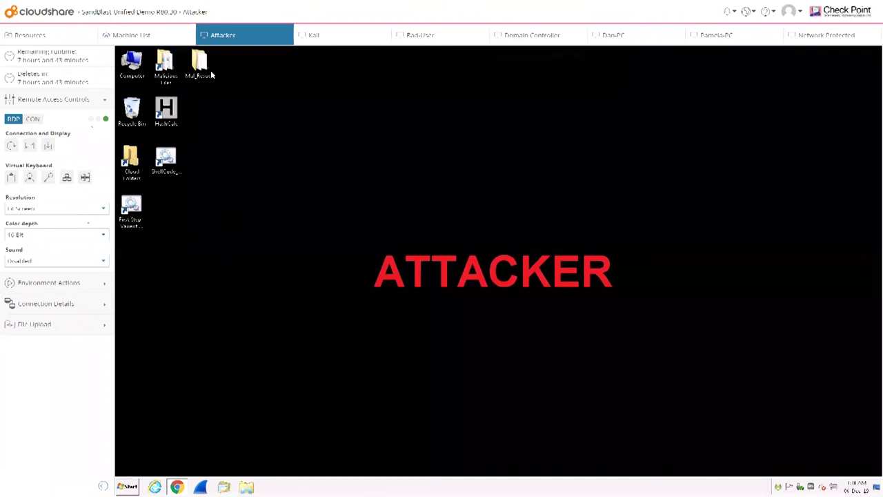
{"action": "left_click", "coordinate": [166, 64]}
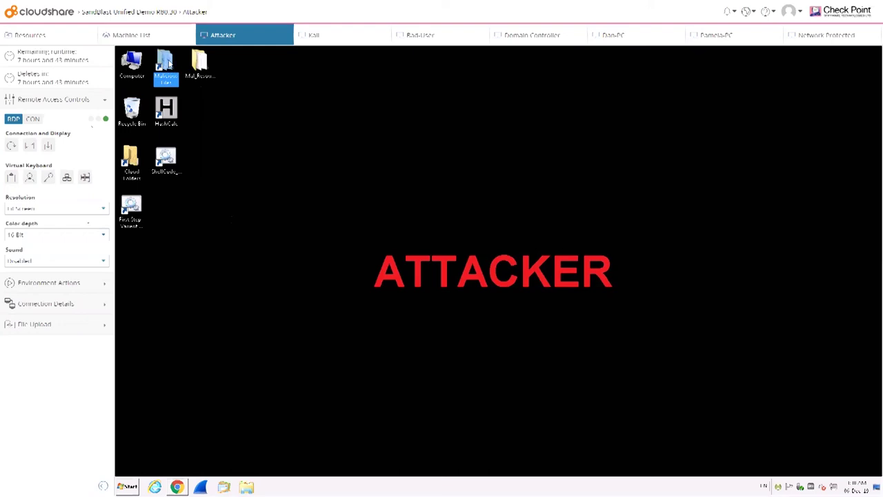
{"action": "double_click", "coordinate": [166, 64]}
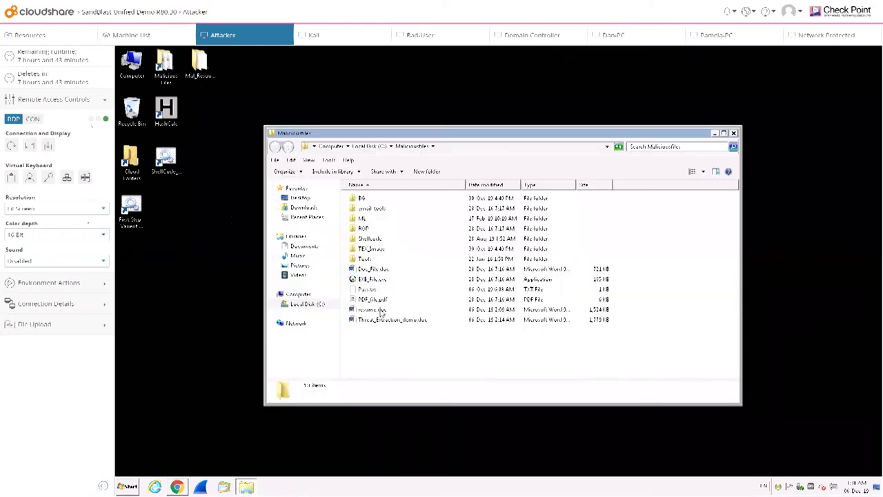
{"action": "left_click", "coordinate": [380, 312]}
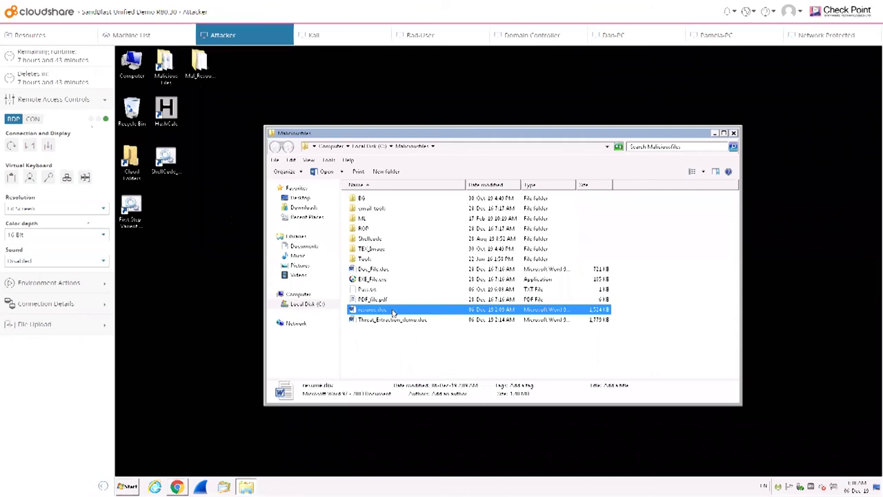
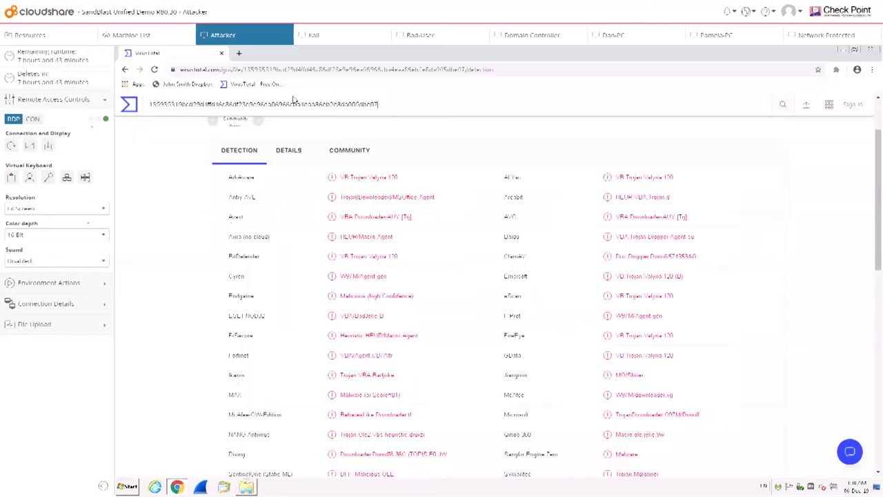
- Upload resume.doc from the Maliciousfiles folder to VirusTotal for scanning
{"action": "left_click", "coordinate": [241, 85]}
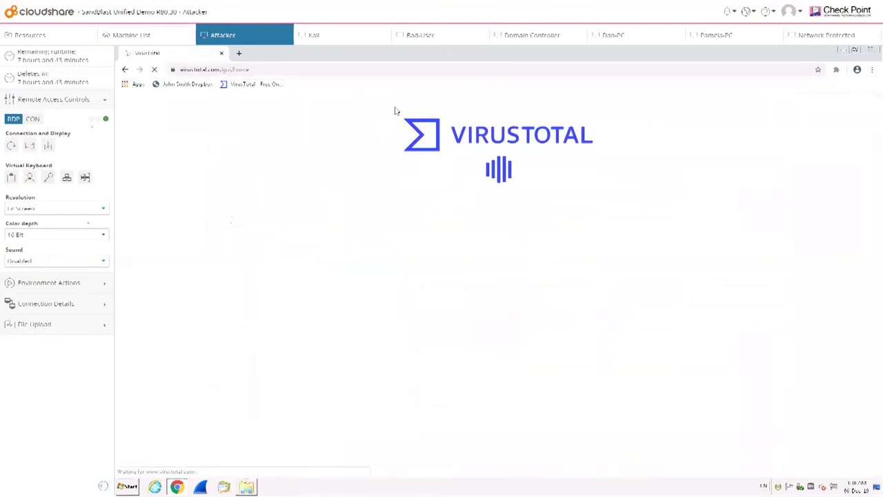
{"action": "left_click", "coordinate": [520, 359]}
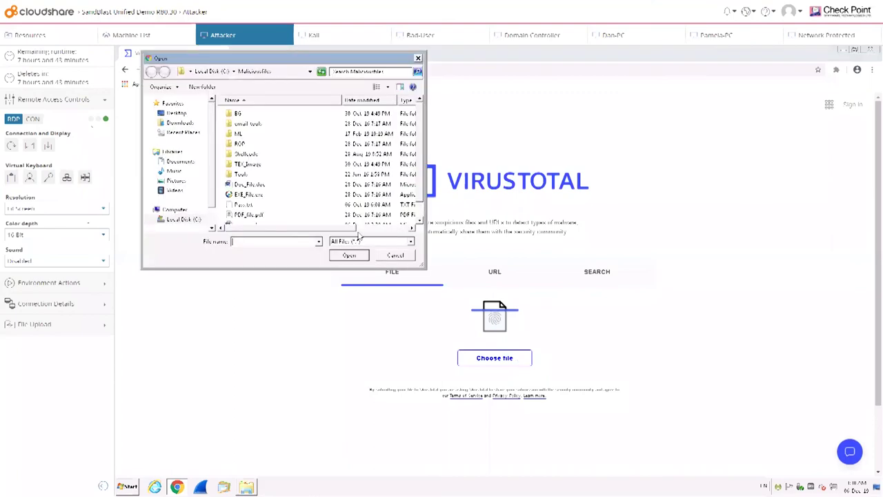
{"action": "left_click", "coordinate": [254, 215]}
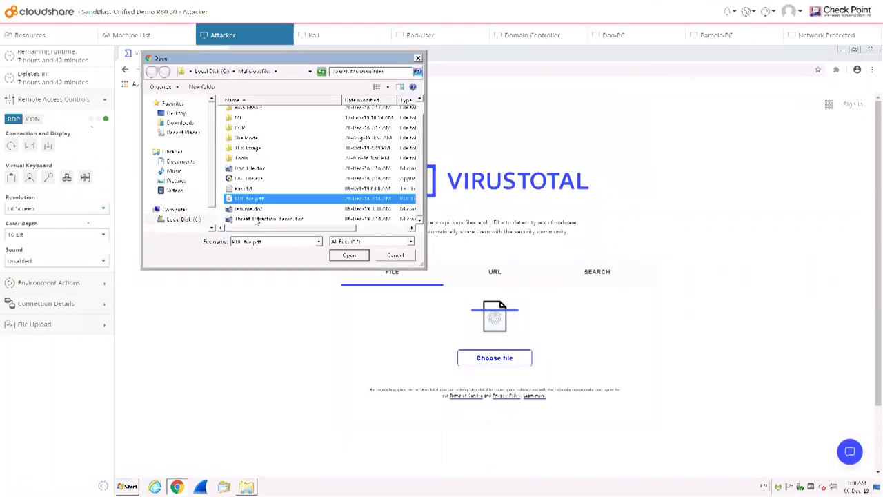
{"action": "double_click", "coordinate": [255, 209]}
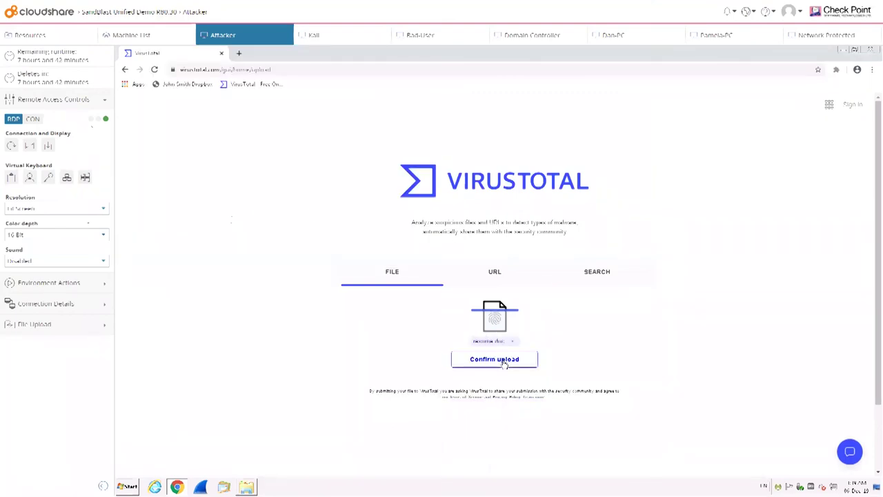
{"action": "left_click", "coordinate": [504, 361]}
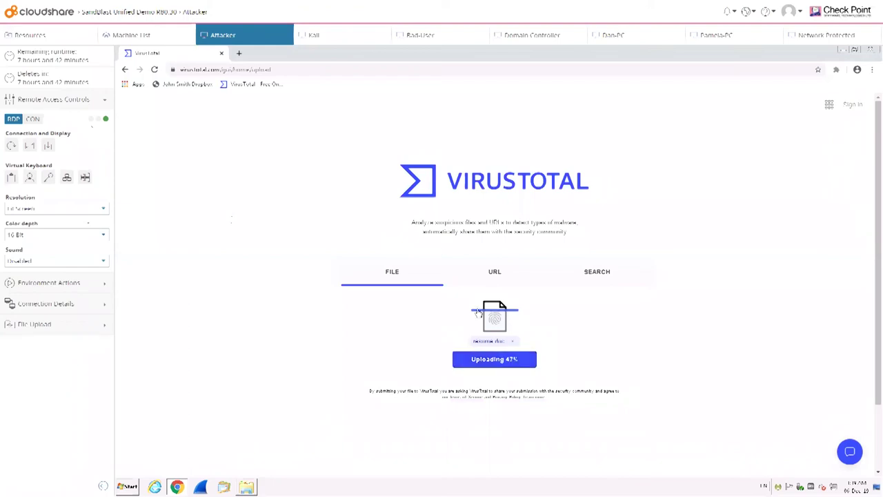
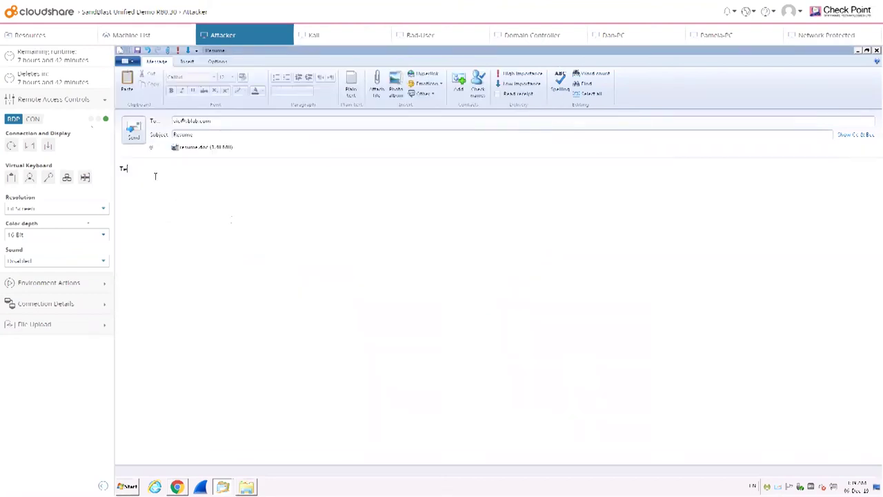
- Send the Resume email with resume.doc attached and open the received copy in the Network Protected machine's inbox
{"action": "left_click", "coordinate": [136, 136]}
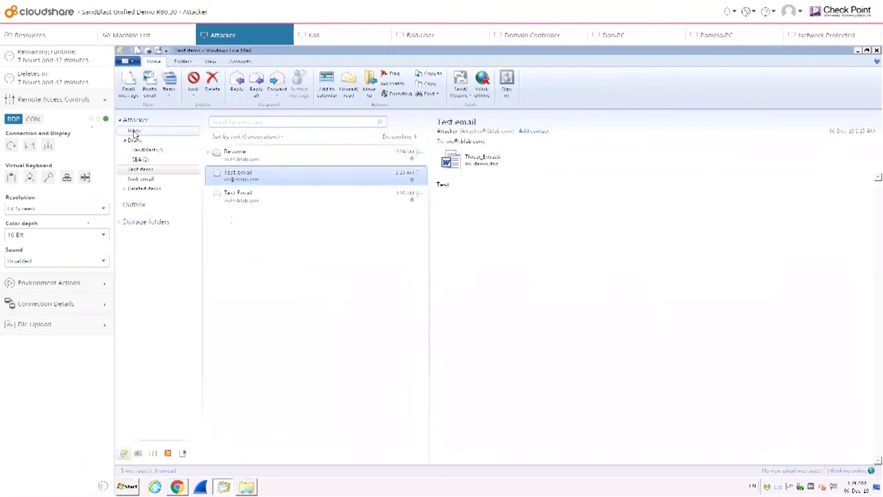
{"action": "left_click", "coordinate": [818, 35]}
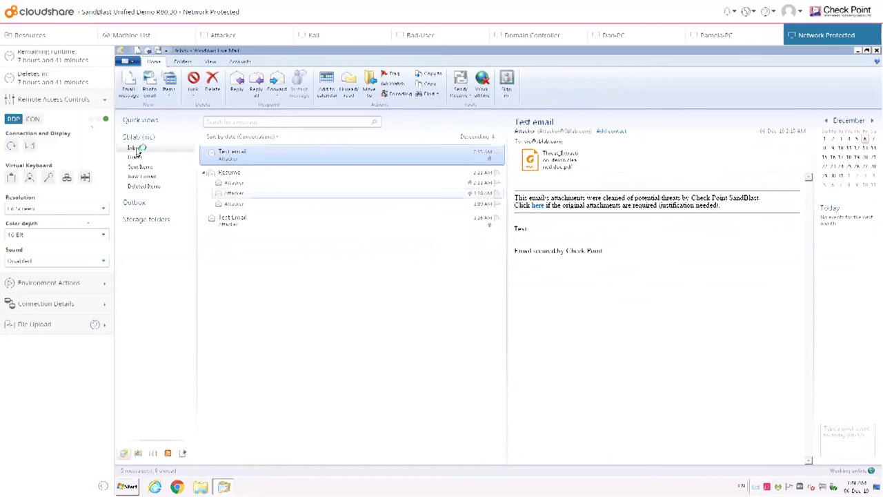
{"action": "left_click", "coordinate": [239, 163]}
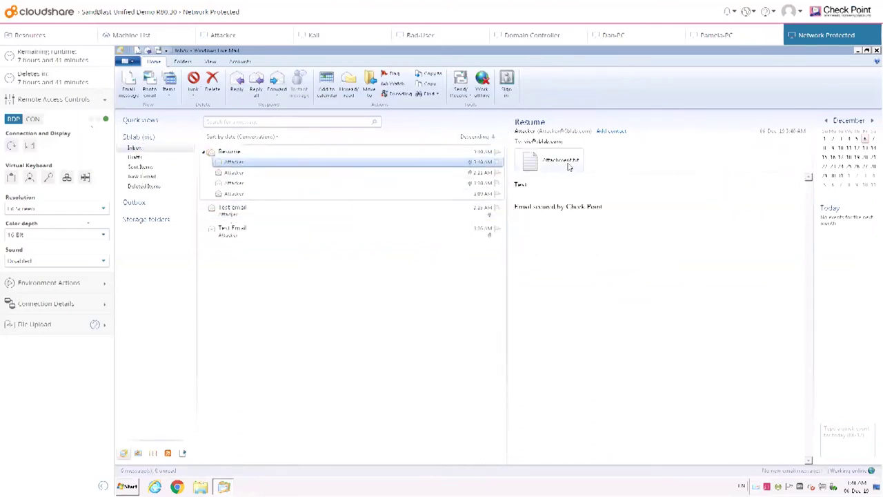
- Check the attachment of the latest Resume email in the Attacker machine's sent items against the received copy
{"action": "left_click", "coordinate": [224, 36]}
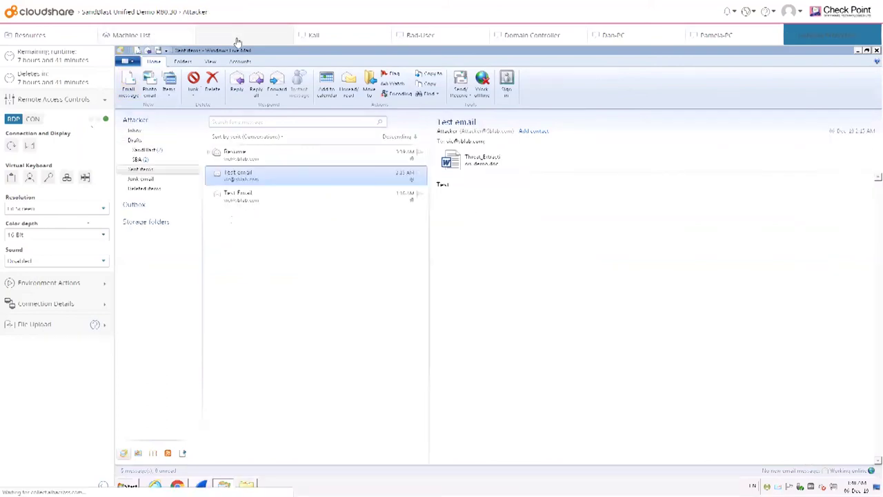
{"action": "left_click", "coordinate": [145, 179]}
{"action": "left_click", "coordinate": [147, 171]}
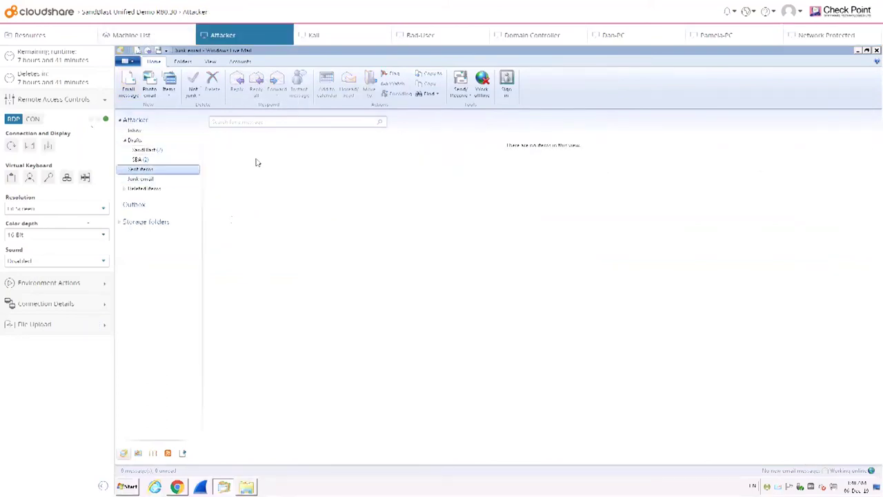
{"action": "left_click", "coordinate": [259, 161]}
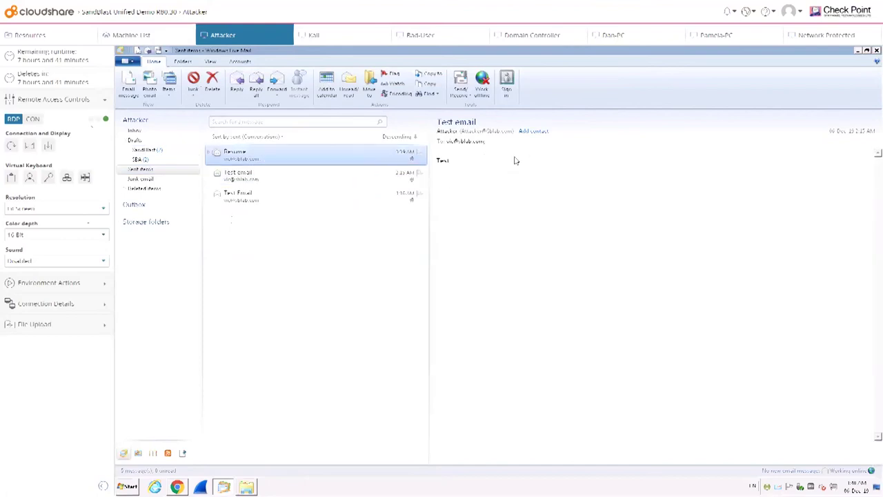
{"action": "left_click", "coordinate": [813, 38]}
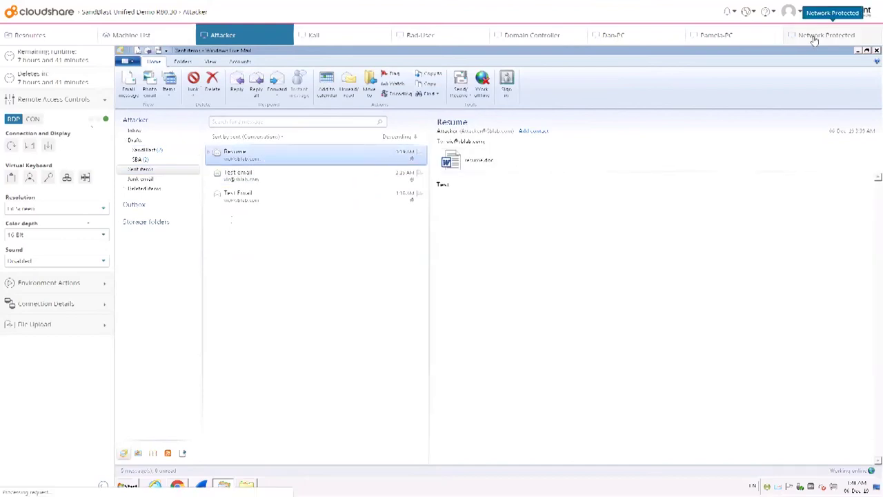
- Refresh the SmartConsole logs on the Domain Controller and open the details of the newest SMTP Emulation entry
{"action": "left_click", "coordinate": [528, 36]}
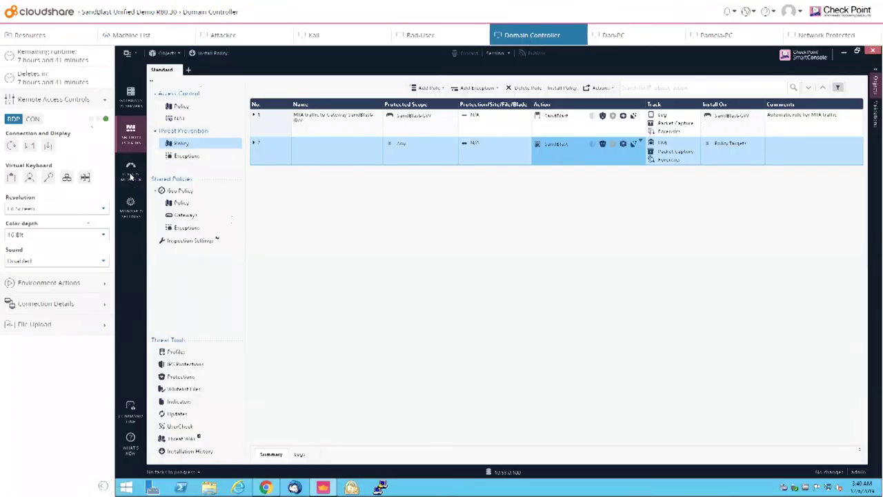
{"action": "left_click", "coordinate": [130, 173]}
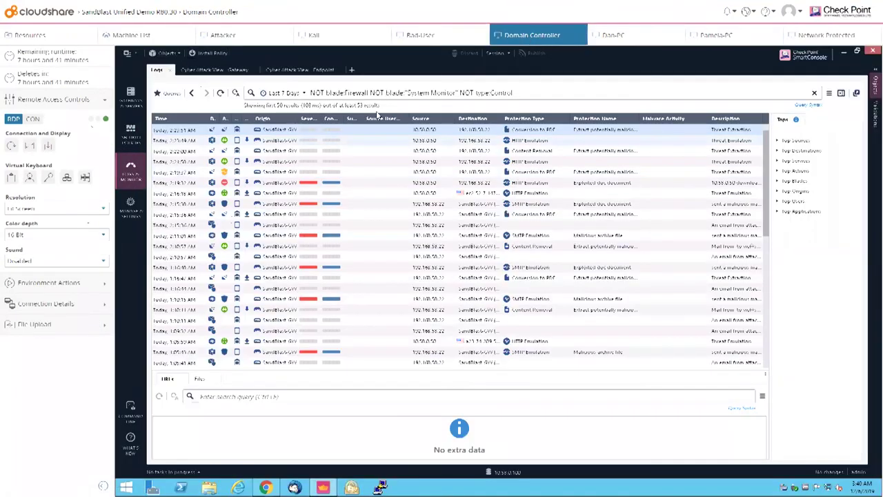
{"action": "left_click", "coordinate": [220, 92]}
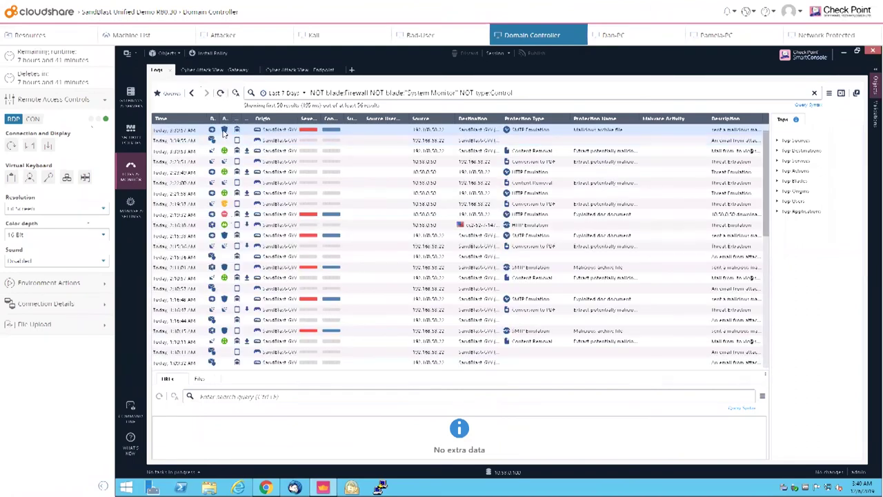
{"action": "right_click", "coordinate": [225, 133]}
{"action": "left_click", "coordinate": [237, 137]}
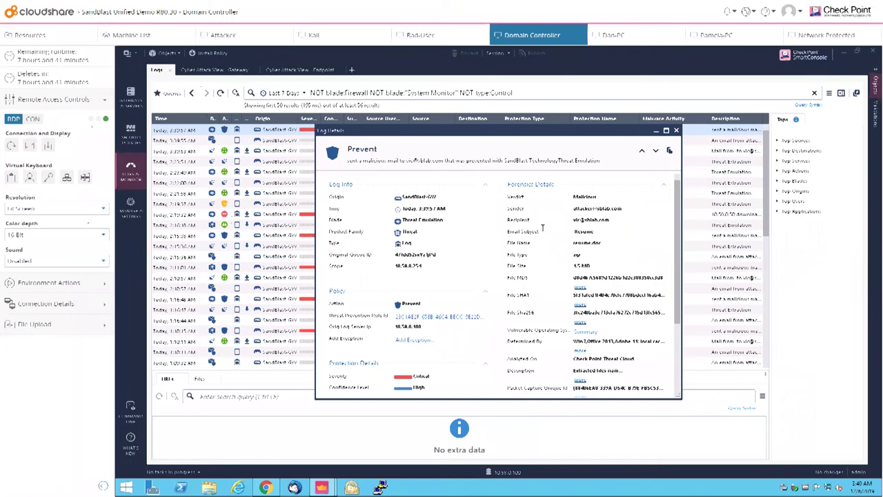
- Review the forensics and protection details of the resume.doc Prevent log, expanding the full Malware Action list
{"action": "double_click", "coordinate": [611, 219]}
{"action": "left_click", "coordinate": [558, 281]}
{"action": "left_click_drag", "start_coordinate": [682, 303], "coordinate": [680, 362]}
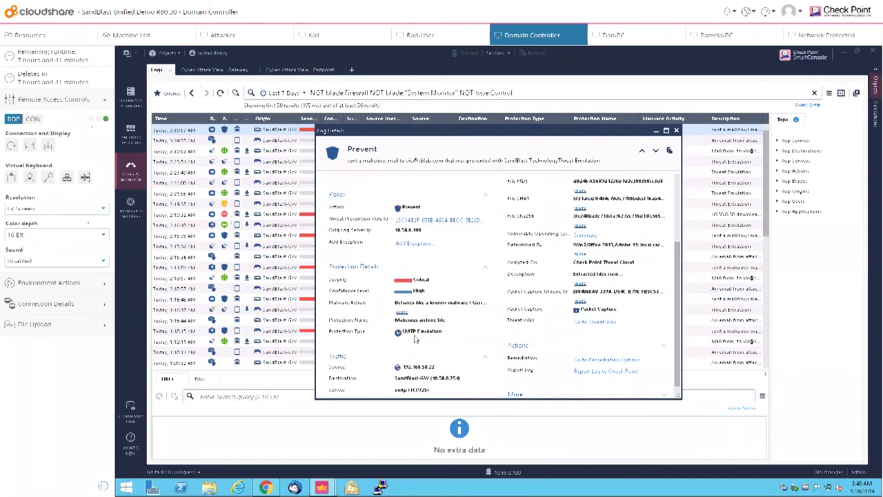
{"action": "scroll", "coordinate": [415, 338], "scroll_direction": "down", "scroll_amount": 1}
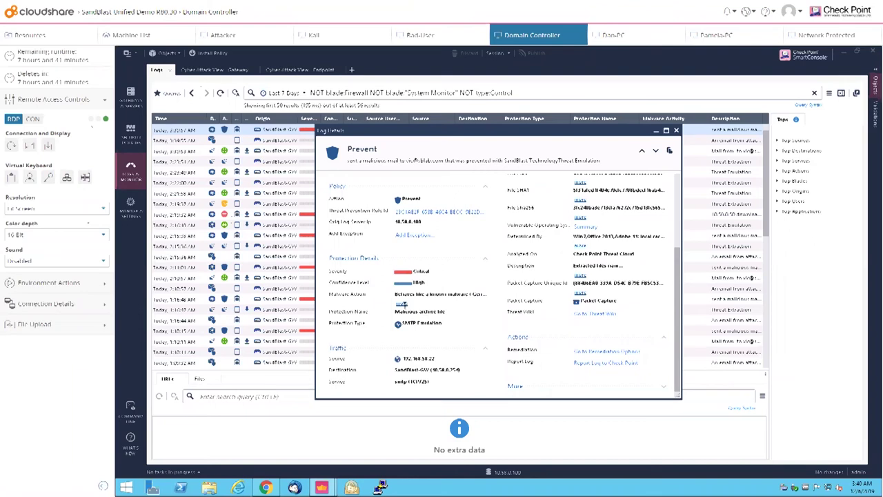
{"action": "left_click", "coordinate": [402, 305]}
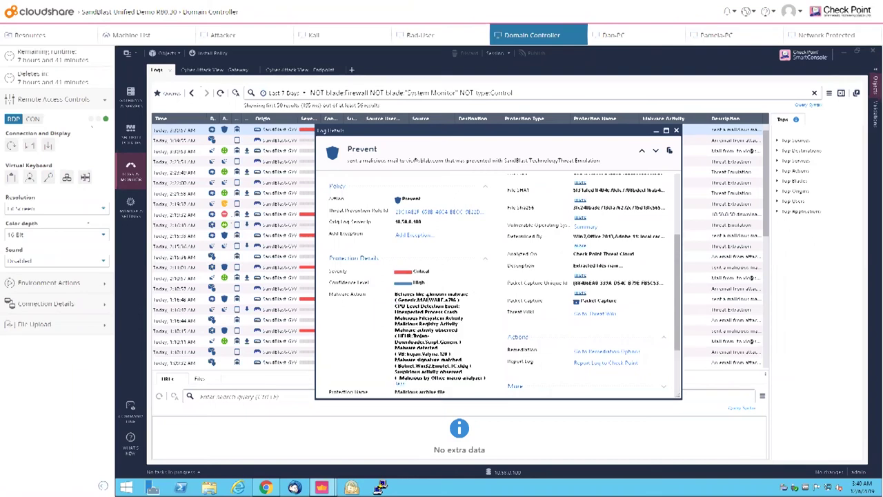
{"action": "left_click_drag", "start_coordinate": [677, 307], "coordinate": [677, 349]}
{"action": "scroll", "coordinate": [675, 320], "scroll_direction": "up", "scroll_amount": 3}
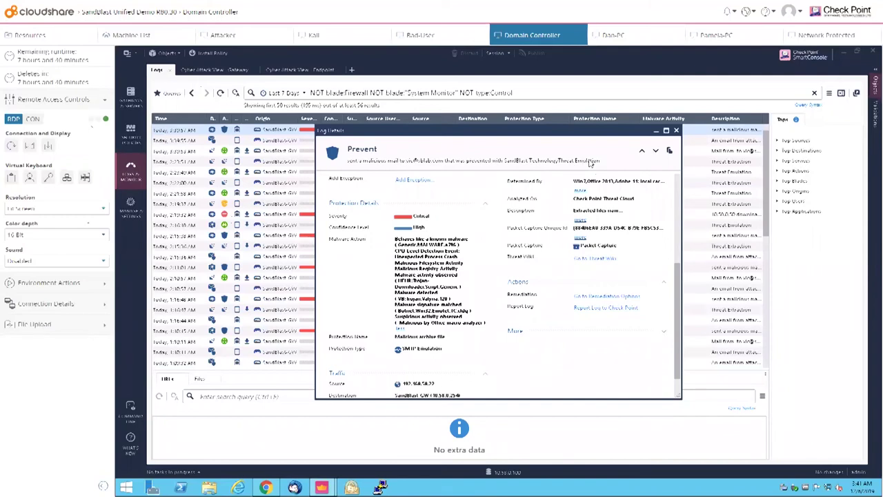
{"action": "scroll", "coordinate": [662, 283], "scroll_direction": "up", "scroll_amount": 2}
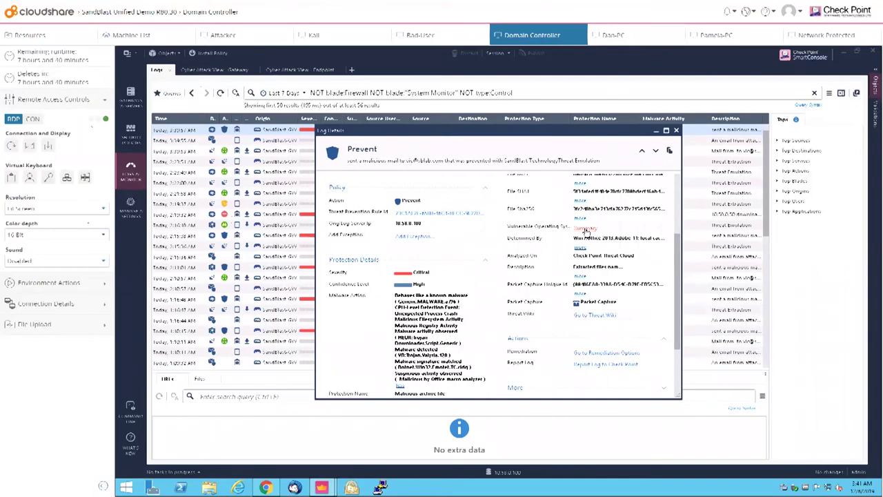
- Open the log's Summary report, drill into the malicious resume.doc inside the archive, watch its Win7 emulation video and close the report
{"action": "left_click", "coordinate": [586, 231]}
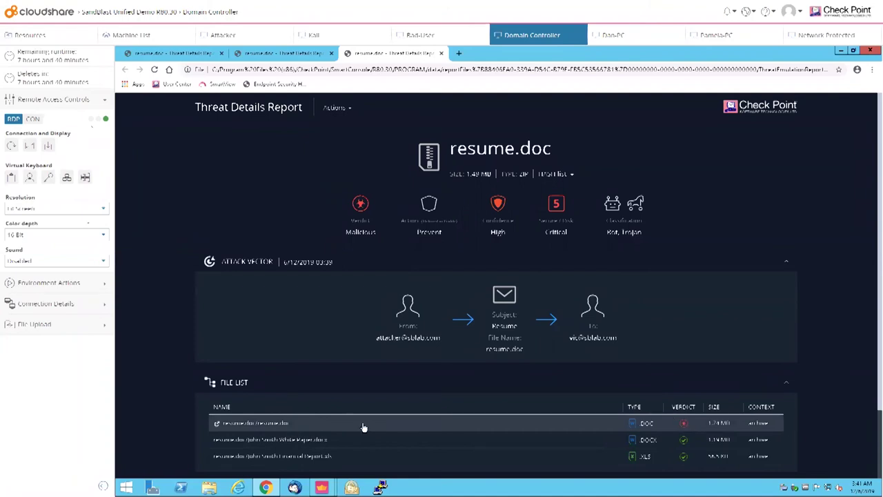
{"action": "left_click", "coordinate": [434, 421]}
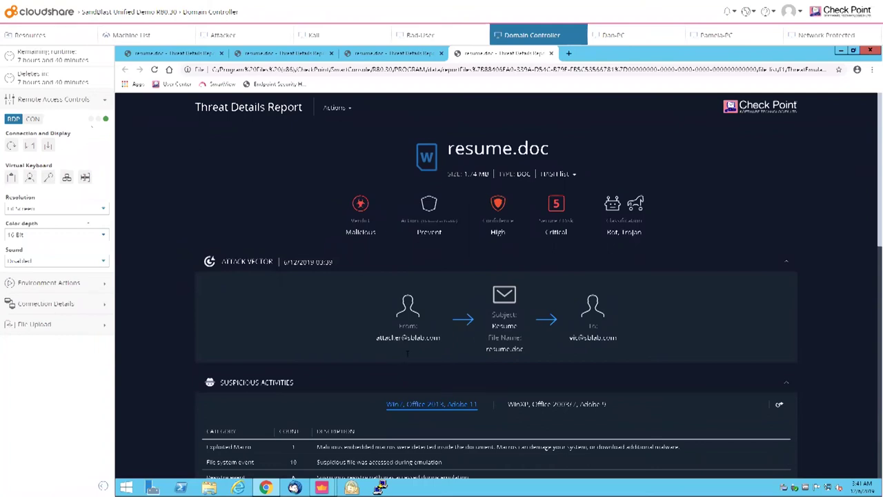
{"action": "scroll", "coordinate": [720, 344], "scroll_direction": "down", "scroll_amount": 5}
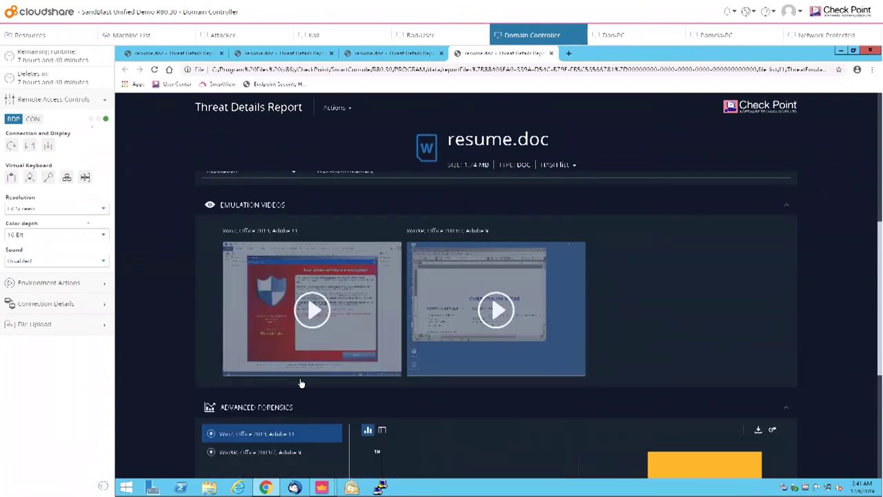
{"action": "left_click", "coordinate": [316, 310]}
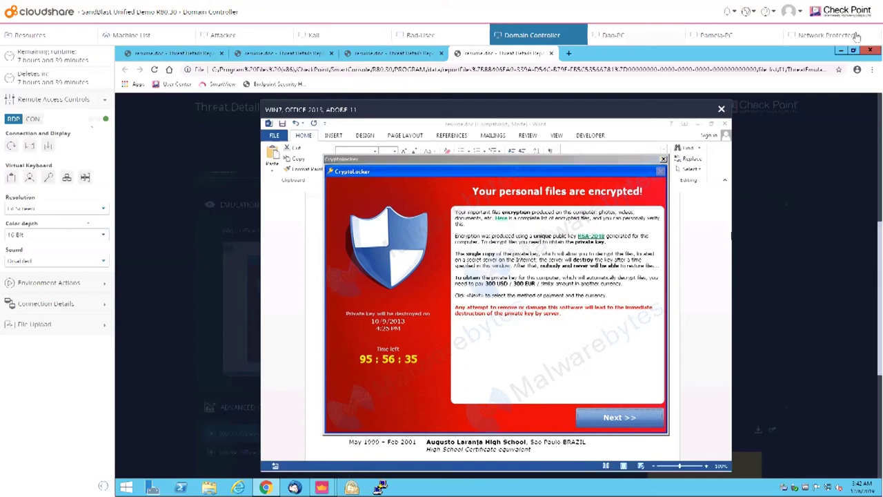
{"action": "left_click", "coordinate": [870, 51]}
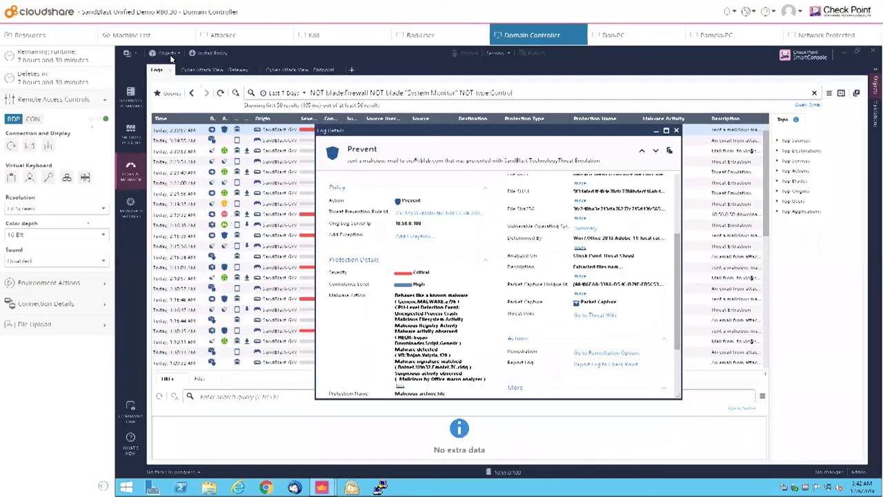
- On the Attacker machine, create a new variant of Threat_Extraction_demo.doc with the First Step - Variant me.bat script
{"action": "left_click", "coordinate": [215, 34]}
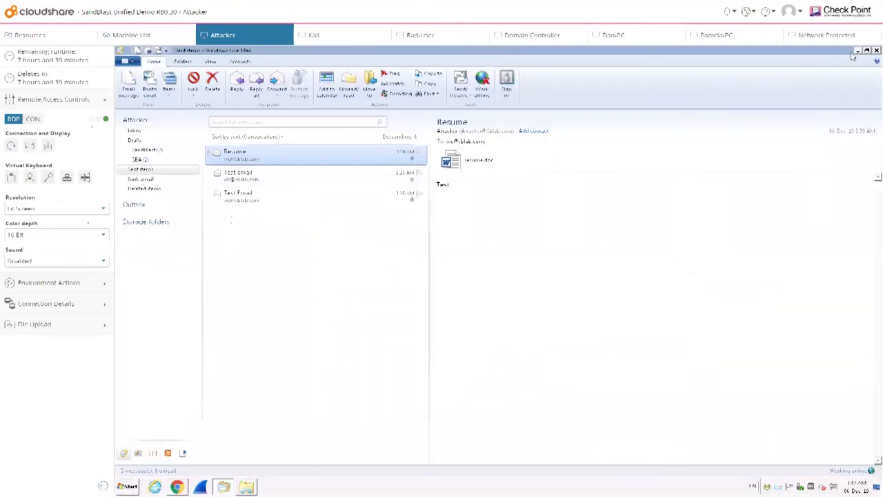
{"action": "left_click", "coordinate": [859, 53]}
{"action": "left_click", "coordinate": [373, 309]}
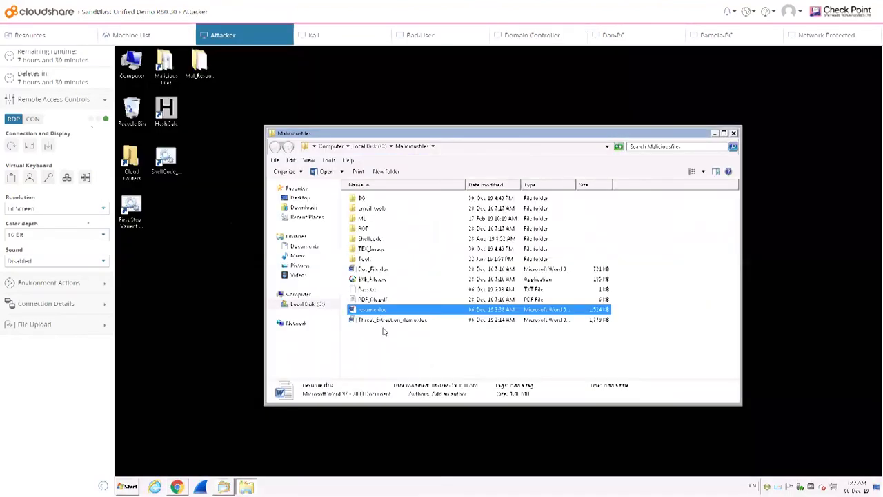
{"action": "left_click", "coordinate": [390, 321]}
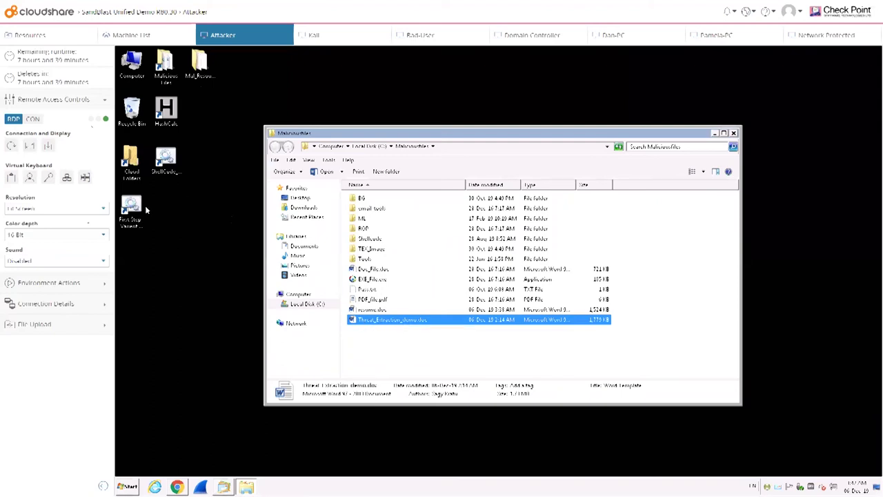
{"action": "left_click", "coordinate": [140, 213]}
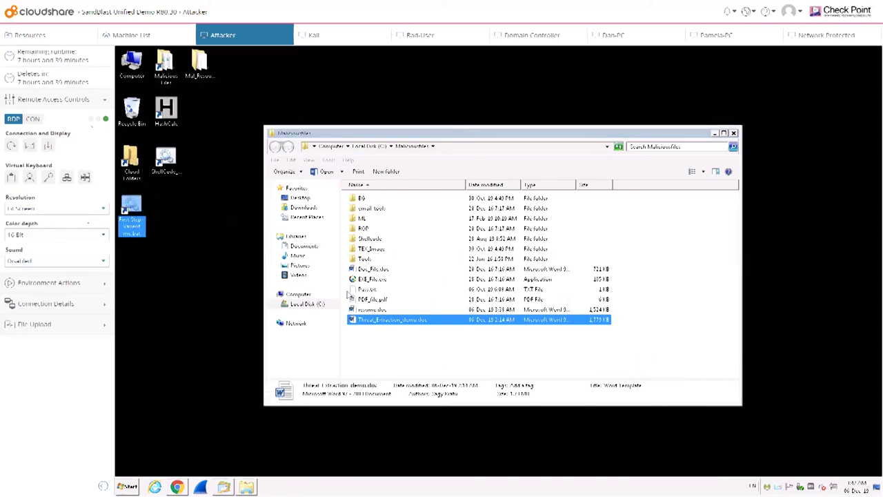
{"action": "double_click", "coordinate": [133, 205]}
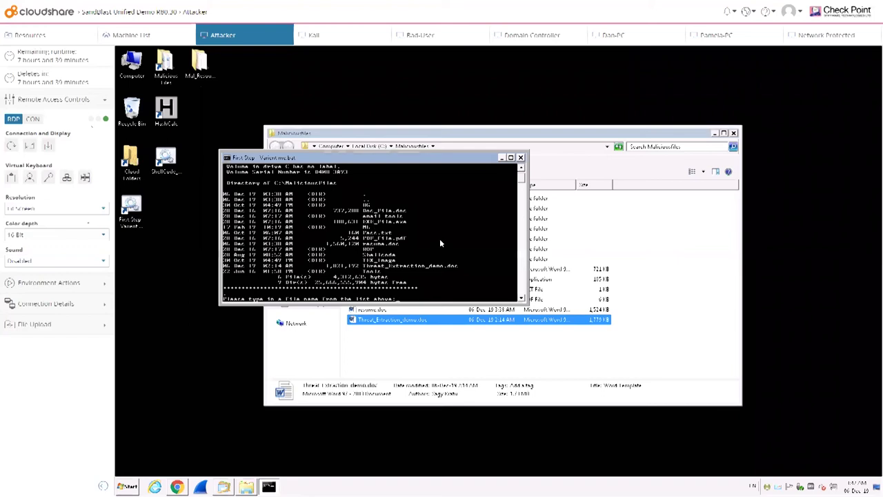
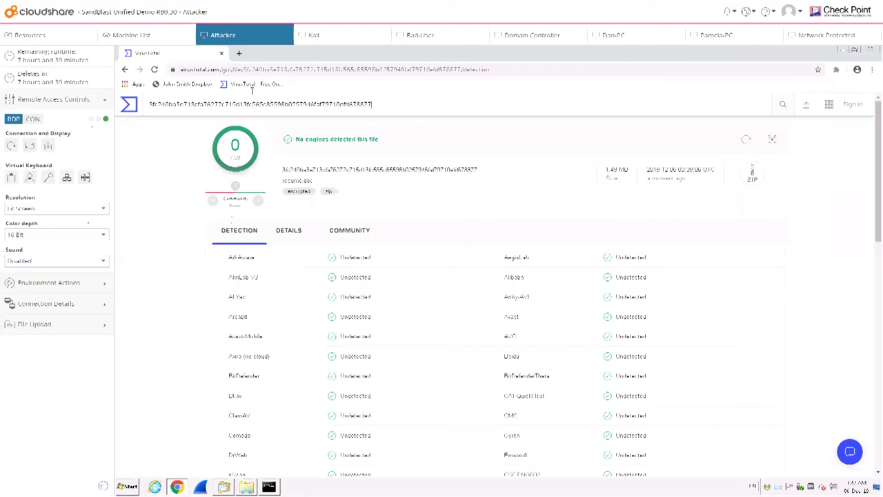
- Upload Threat_Extraction_demo.doc from the Maliciousfiles folder to VirusTotal and review the scan results
{"action": "left_click", "coordinate": [264, 90]}
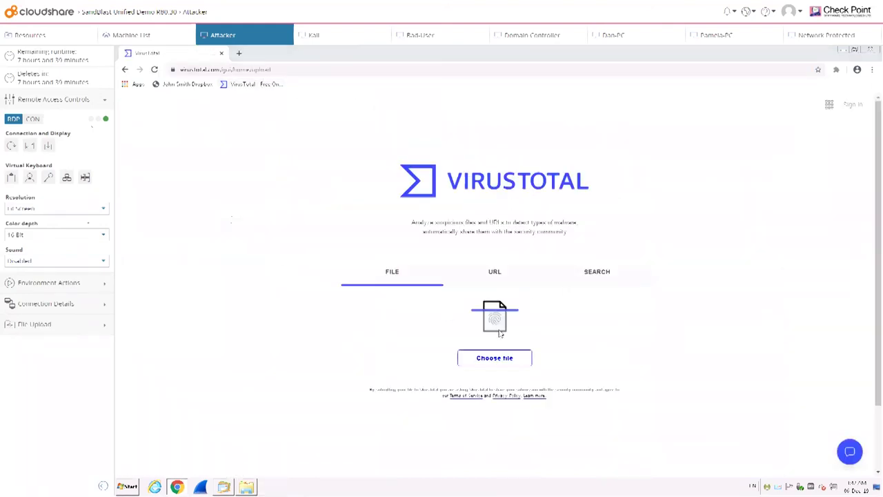
{"action": "left_click", "coordinate": [501, 333]}
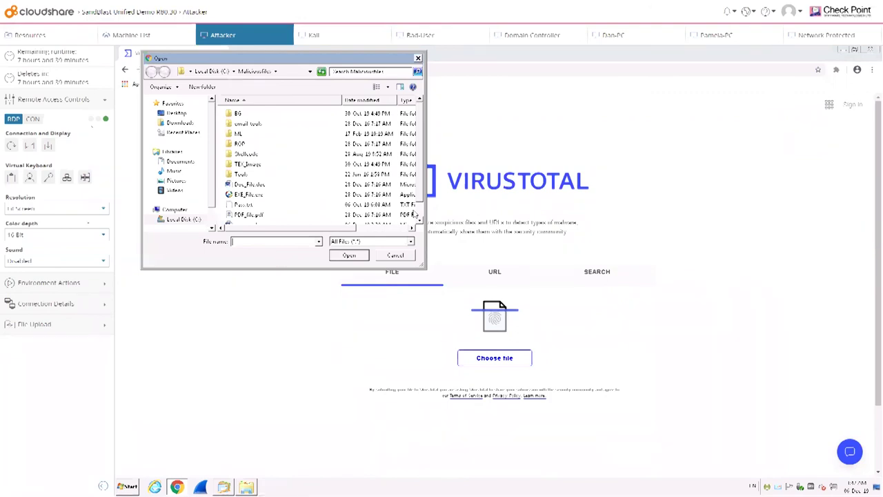
{"action": "scroll", "coordinate": [416, 215], "scroll_direction": "down", "scroll_amount": 2}
{"action": "left_click", "coordinate": [278, 221]}
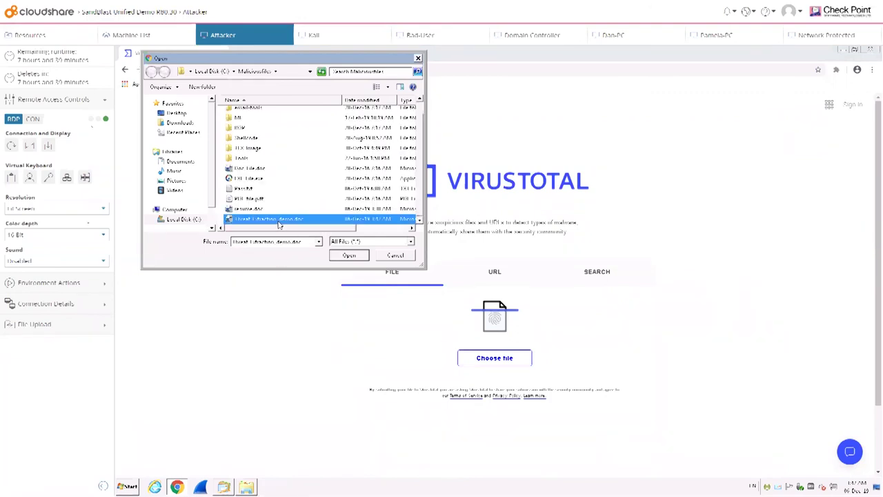
{"action": "double_click", "coordinate": [279, 220]}
{"action": "left_click", "coordinate": [491, 359]}
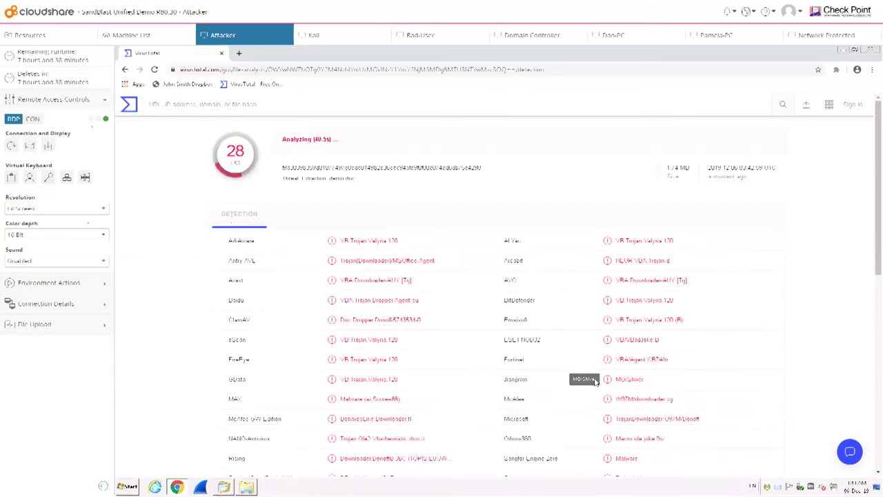
{"action": "scroll", "coordinate": [607, 241], "scroll_direction": "down", "scroll_amount": 15}
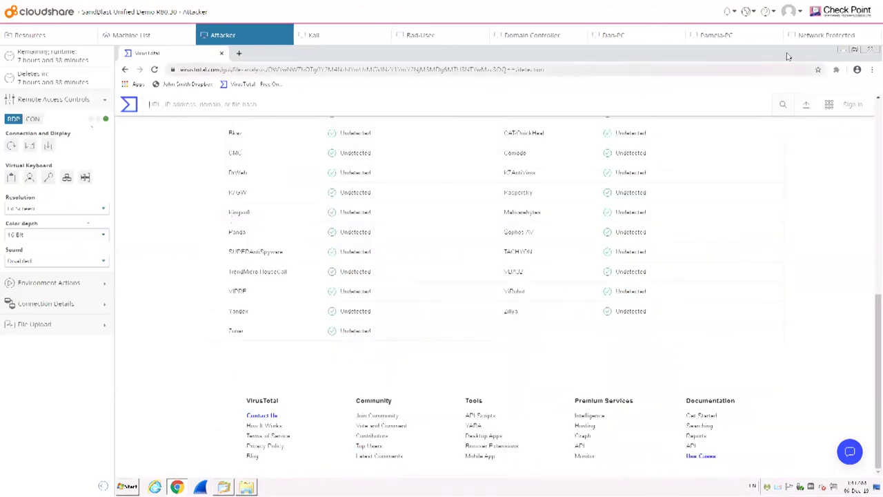
{"action": "left_click", "coordinate": [843, 52]}
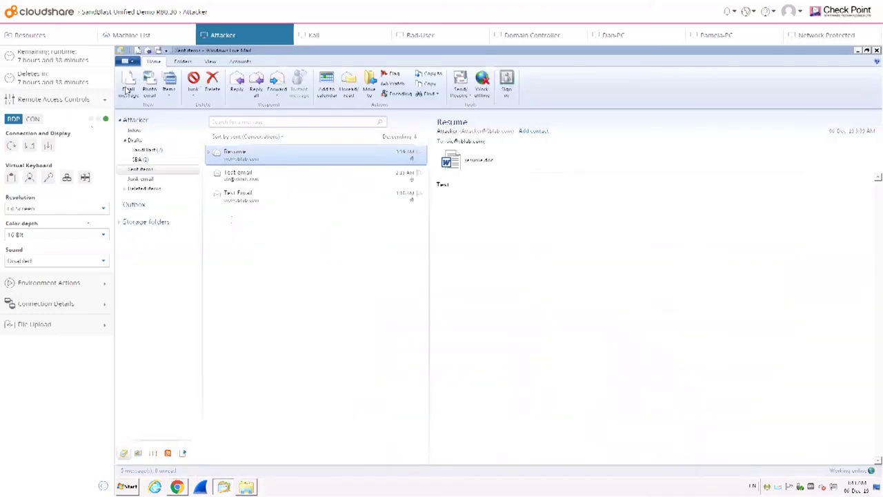
- Compose and send an email with subject and body "test" and Threat_Extraction_demo.doc attached to the network-protected user's address
{"action": "left_click", "coordinate": [127, 86]}
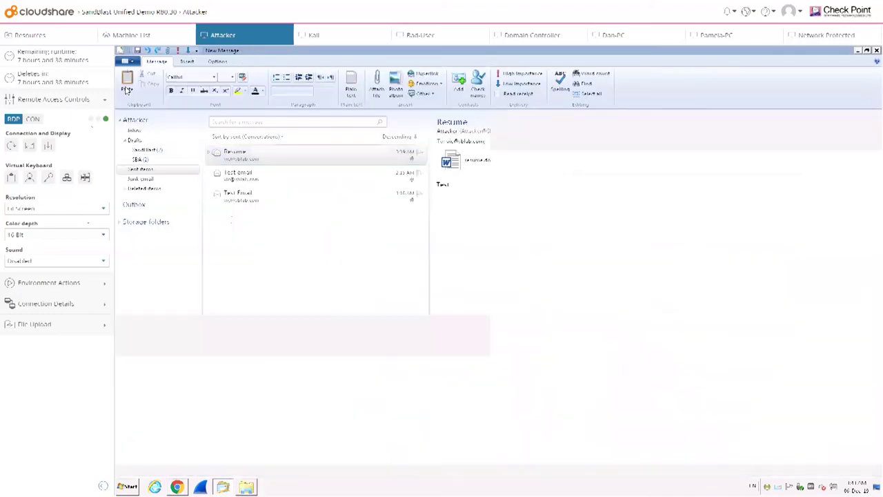
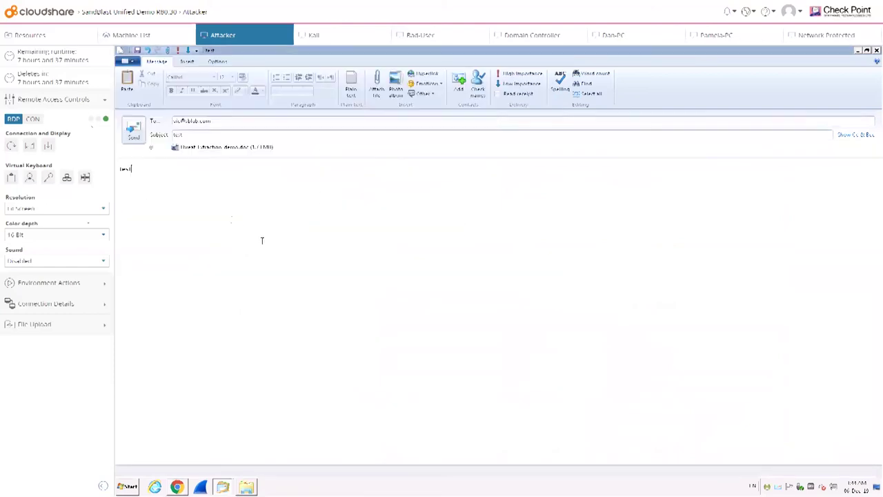
{"action": "left_click", "coordinate": [135, 131]}
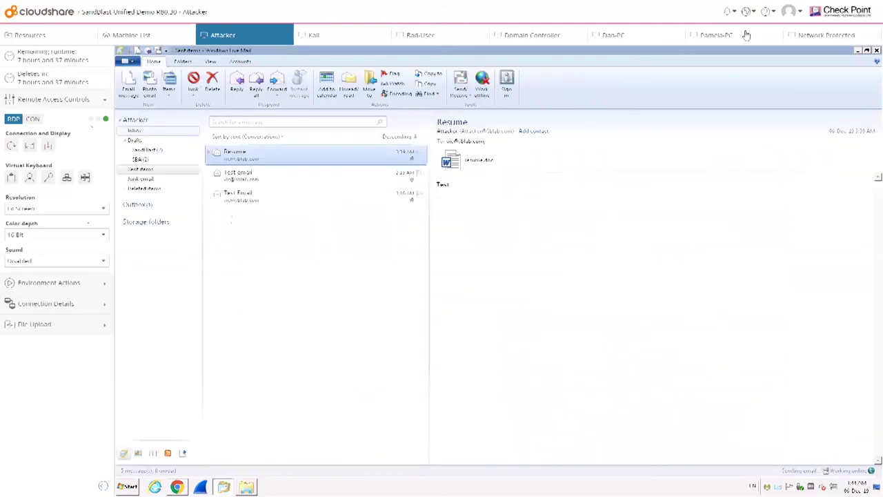
- Open the received test email on the Network Protected machine and compare its attachment with the Attacker machine's sent items
{"action": "left_click", "coordinate": [811, 38]}
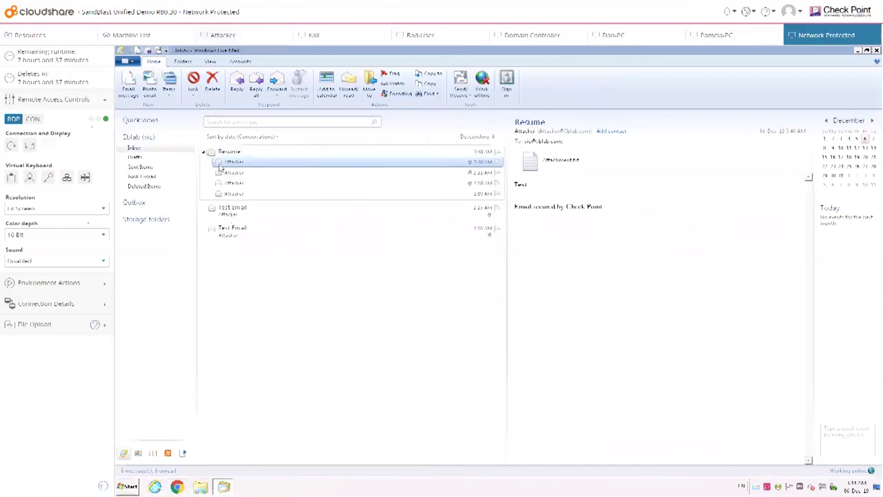
{"action": "left_click", "coordinate": [235, 158]}
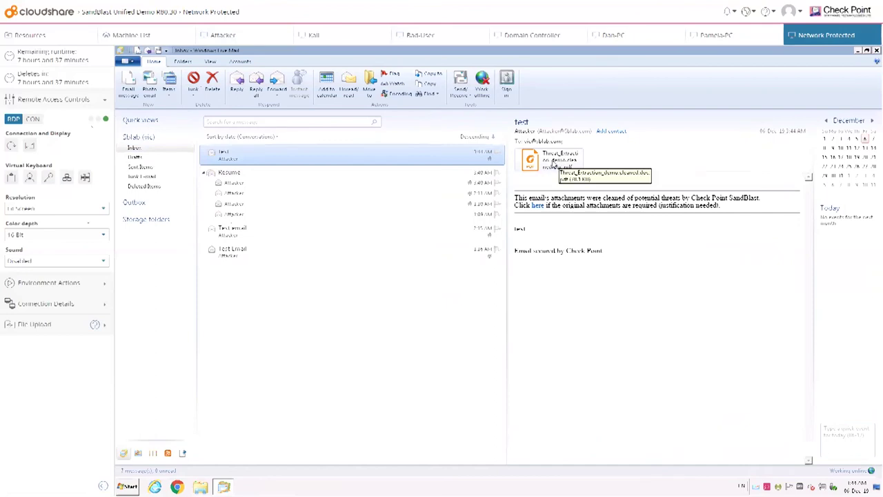
{"action": "left_click", "coordinate": [566, 166]}
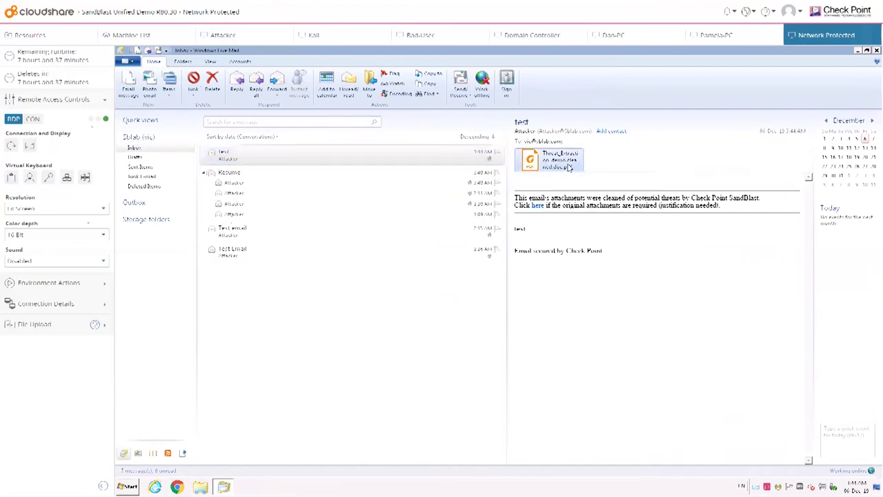
{"action": "left_click", "coordinate": [223, 35]}
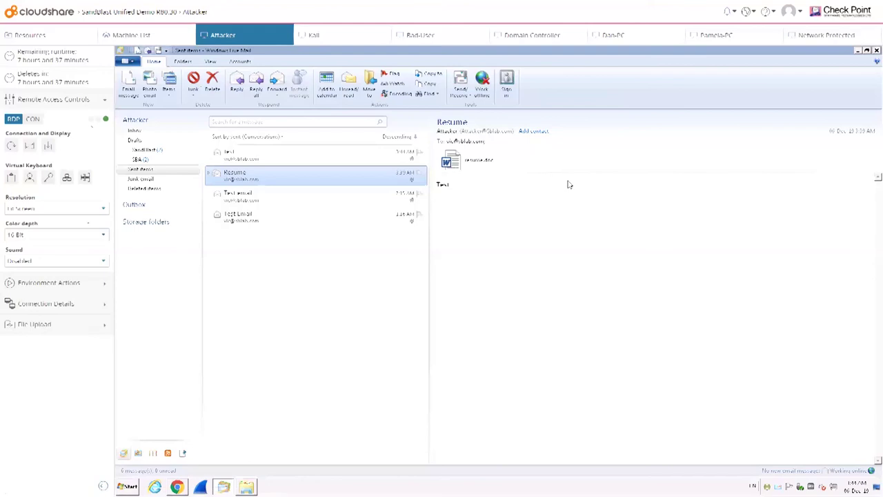
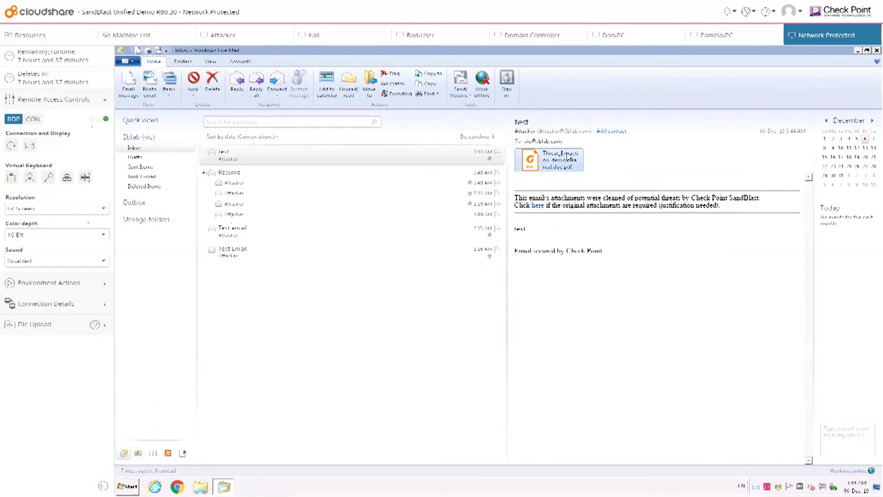
- Refresh the SmartConsole logs on the Domain Controller, open the newest SMTP Emulation entry and check its file name
{"action": "left_click", "coordinate": [525, 36]}
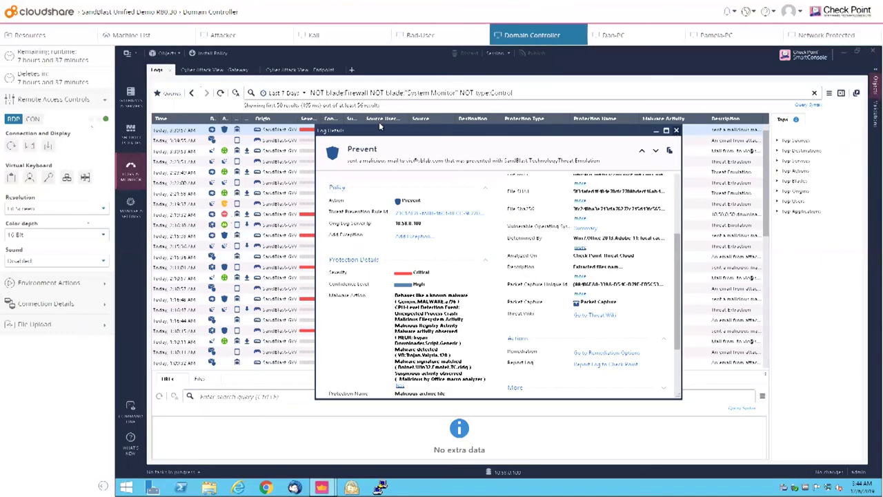
{"action": "left_click", "coordinate": [676, 131]}
{"action": "left_click", "coordinate": [221, 93]}
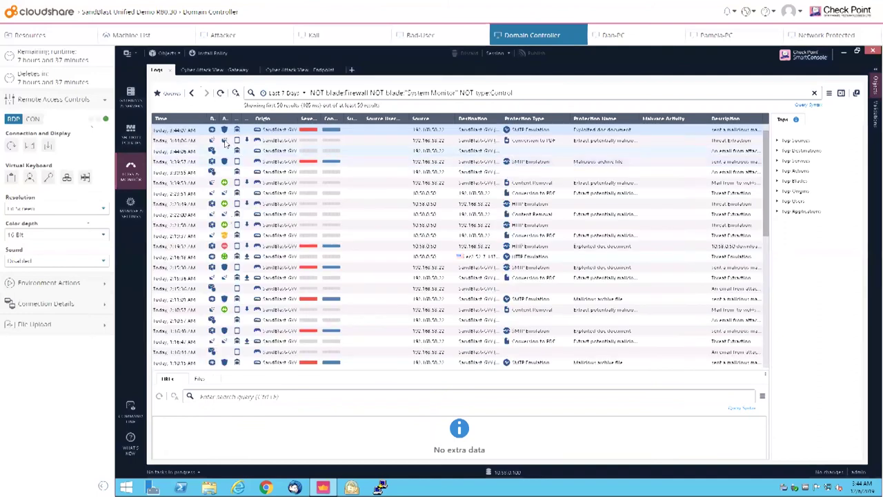
{"action": "right_click", "coordinate": [237, 131]}
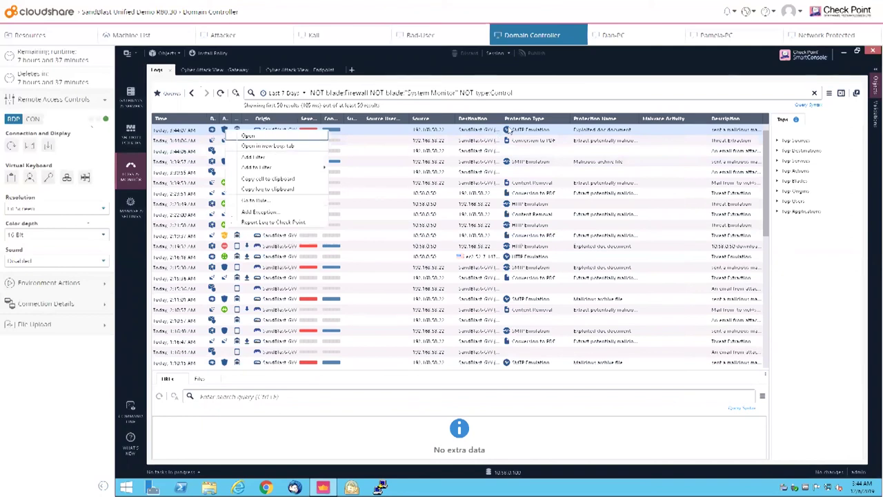
{"action": "left_click", "coordinate": [249, 136]}
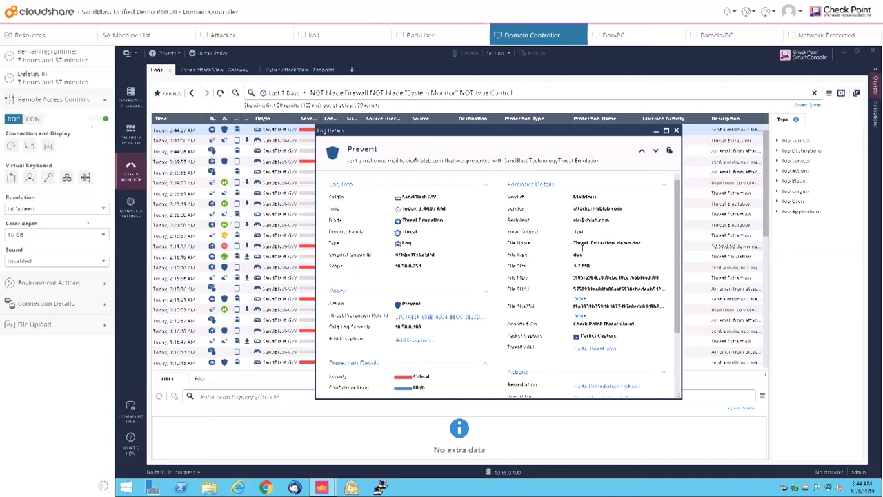
{"action": "left_click_drag", "start_coordinate": [573, 243], "coordinate": [646, 244]}
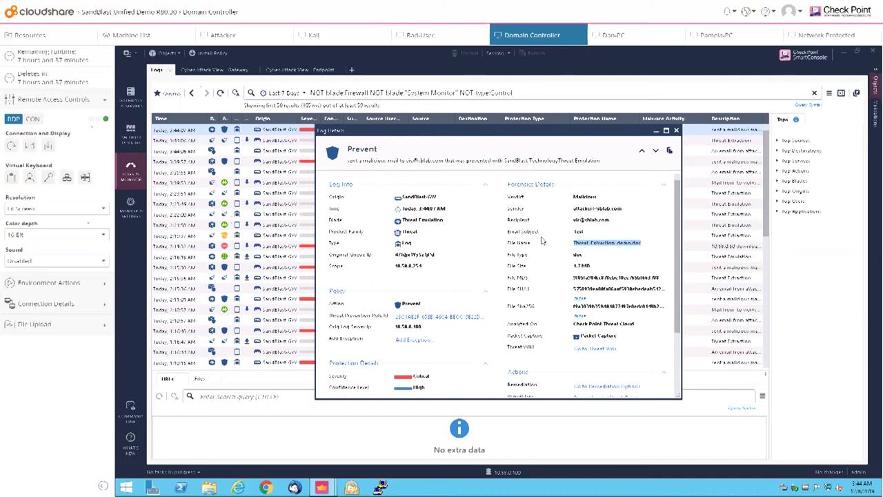
- Review the remaining details of the SMTP Emulation Prevent log entry and close it
{"action": "scroll", "coordinate": [511, 314], "scroll_direction": "down", "scroll_amount": 3}
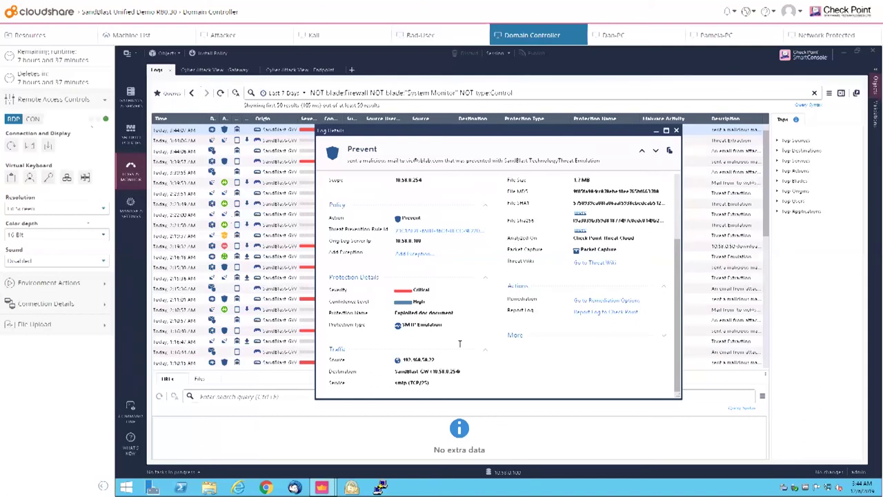
{"action": "scroll", "coordinate": [476, 319], "scroll_direction": "up", "scroll_amount": 3}
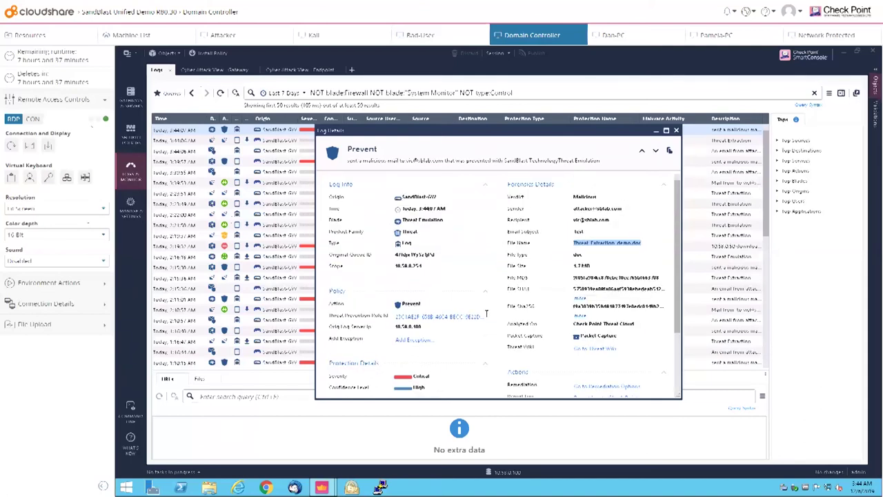
{"action": "left_click", "coordinate": [677, 130]}
- Open the Threat Extraction log entry for the same email, review its policy and forensics details, and close it
{"action": "right_click", "coordinate": [226, 140]}
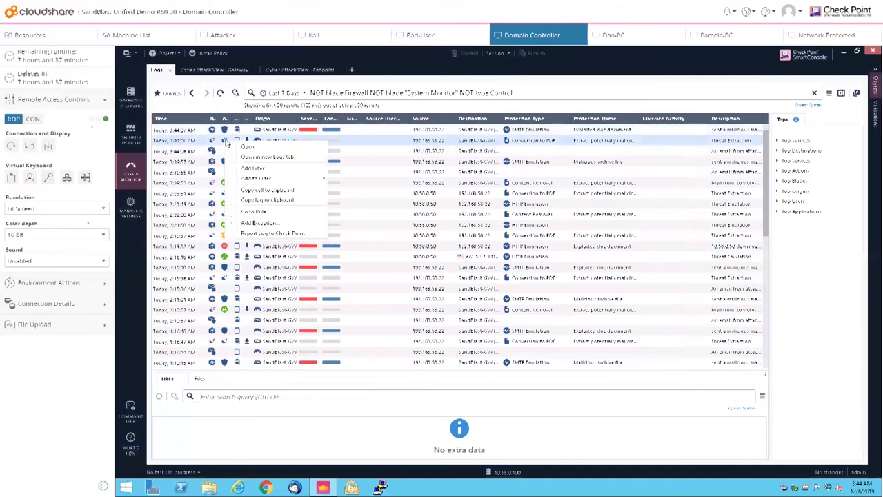
{"action": "left_click", "coordinate": [247, 147]}
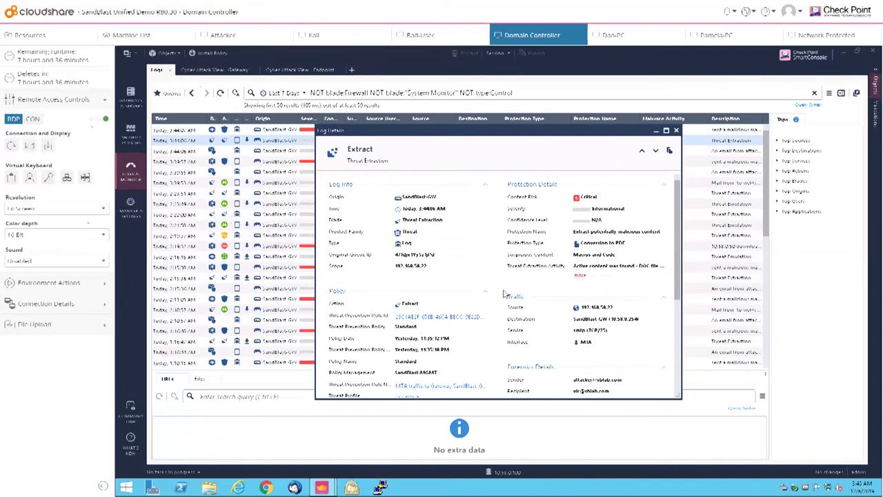
{"action": "scroll", "coordinate": [526, 265], "scroll_direction": "down", "scroll_amount": 3}
{"action": "scroll", "coordinate": [456, 262], "scroll_direction": "up", "scroll_amount": 3}
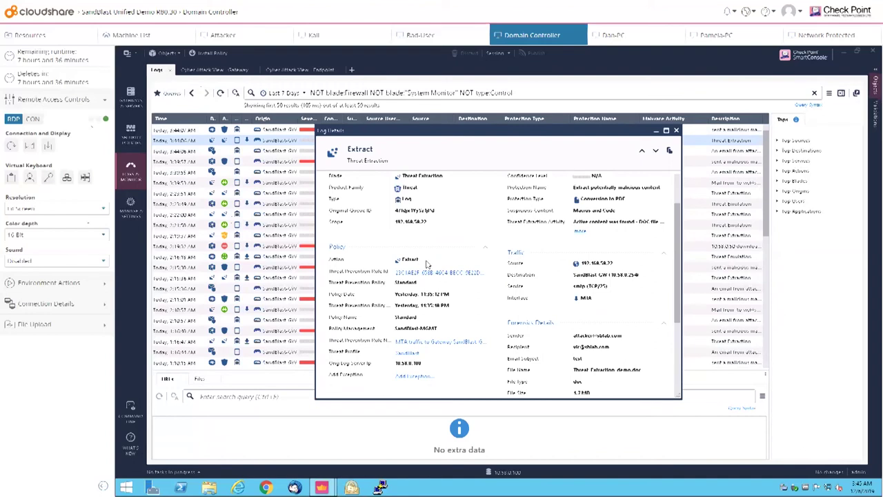
{"action": "left_click", "coordinate": [677, 131]}
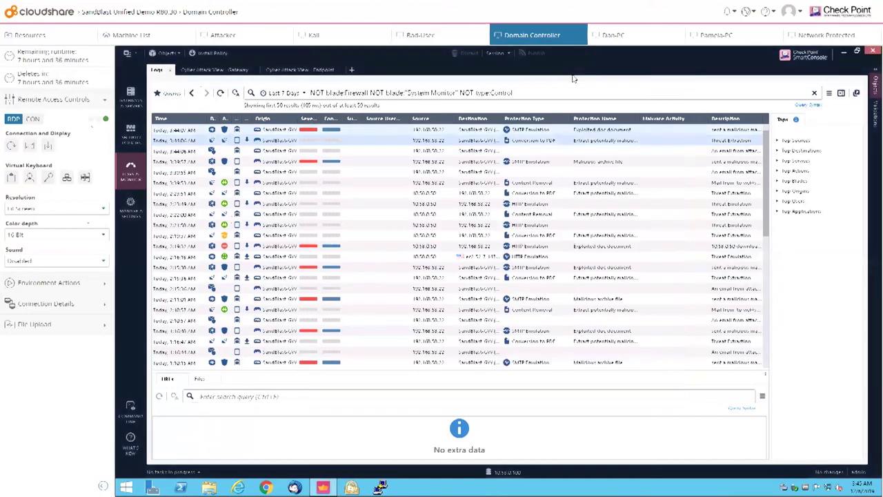
- Switch to the Bad-User machine, open Chrome and download the CV from the bookmarked Dropbox page
{"action": "left_click", "coordinate": [815, 35]}
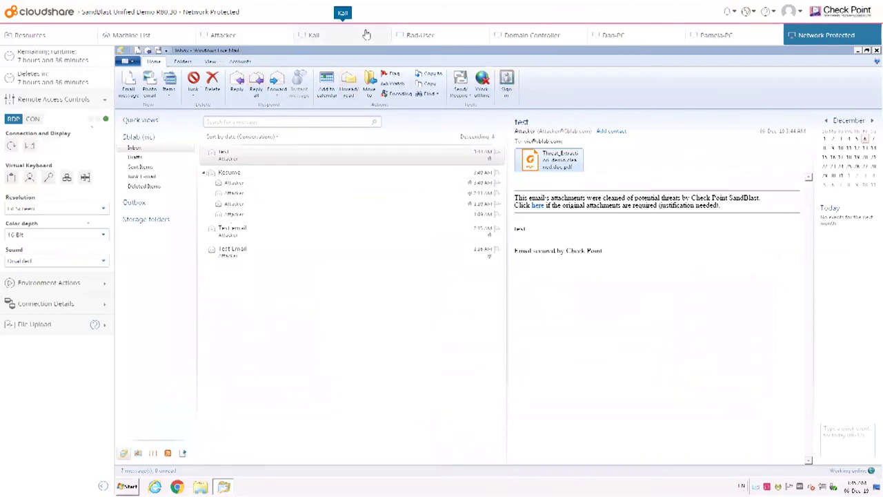
{"action": "left_click", "coordinate": [421, 36]}
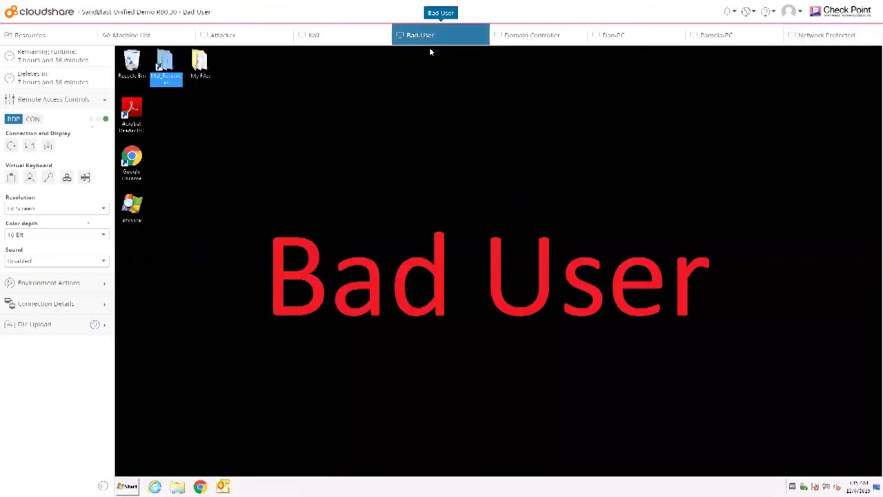
{"action": "left_click", "coordinate": [133, 157]}
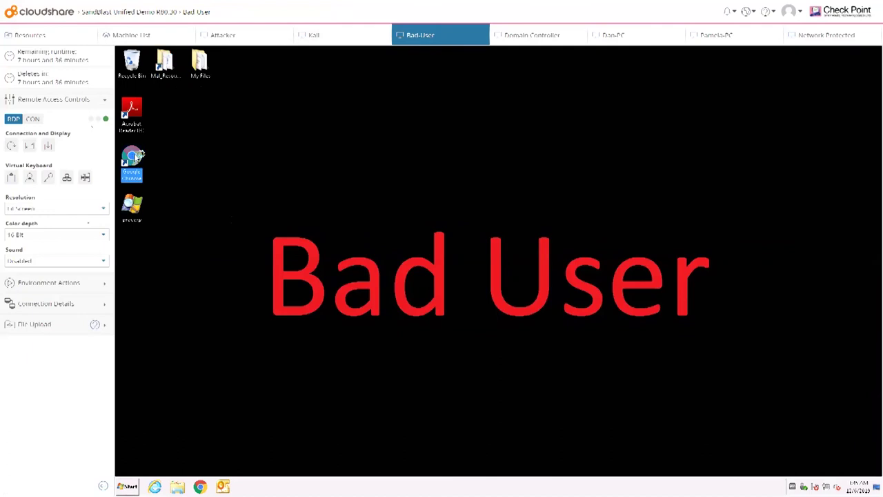
{"action": "key", "text": "Return"}
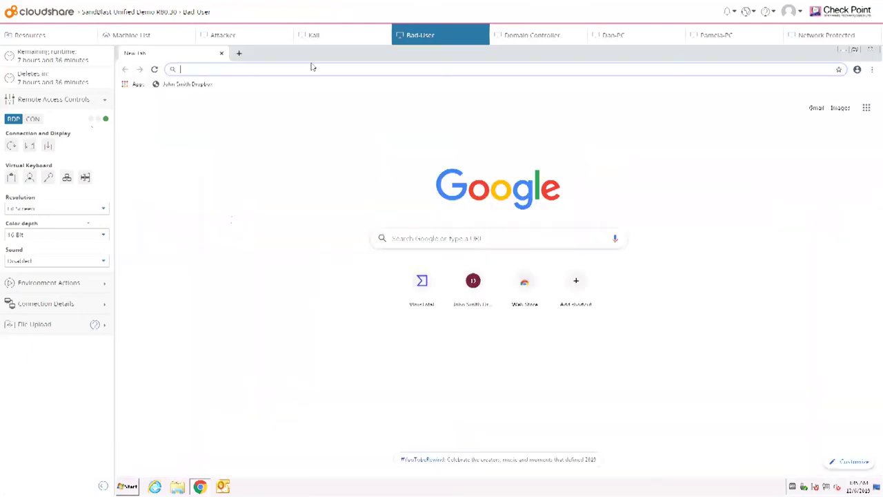
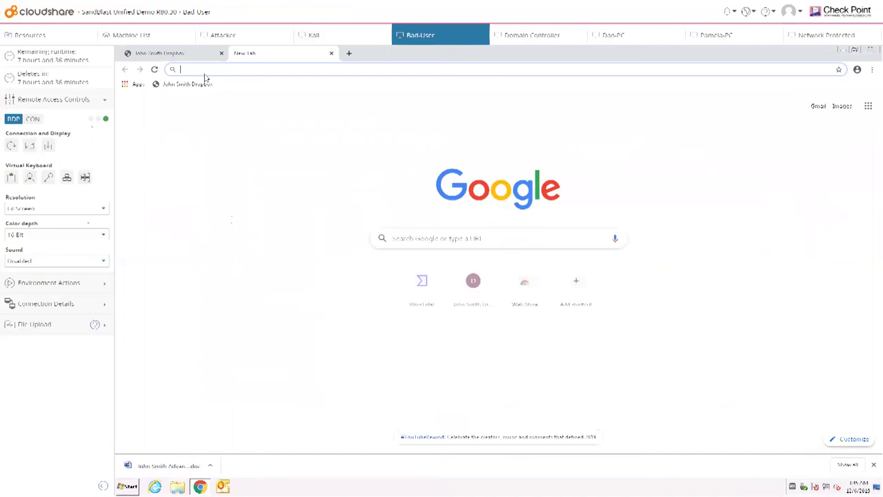
- Go to virustotal.com and submit the White Paper document from the Downloads folder for scanning
{"action": "type", "text": "virsu"}
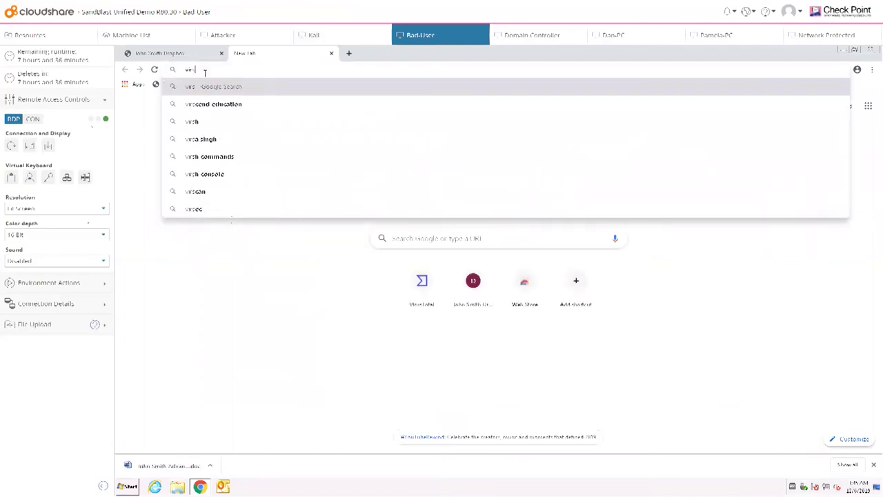
{"action": "key", "text": "BackSpace"}
{"action": "key", "text": "BackSpace"}
{"action": "type", "text": "ustotal.com"}
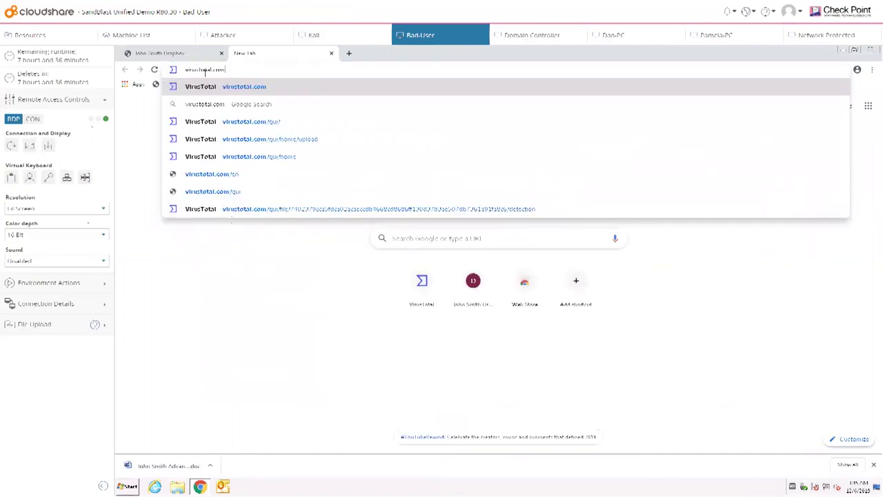
{"action": "key", "text": "Return"}
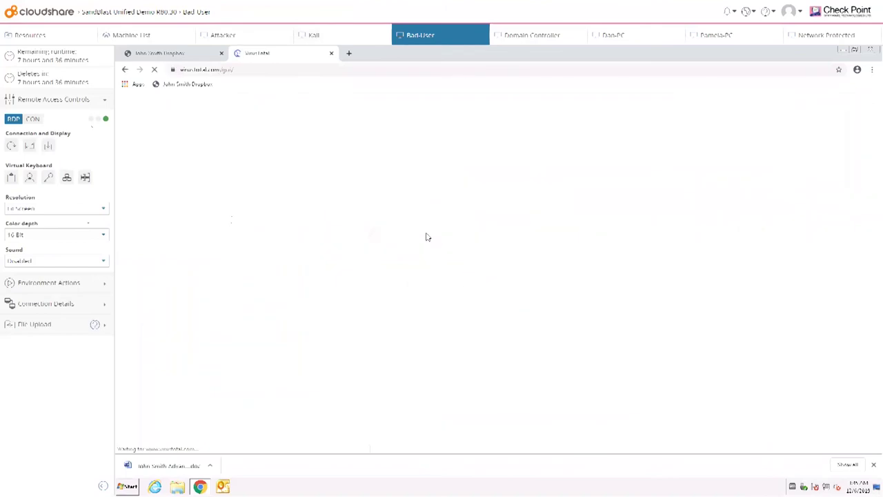
{"action": "left_click", "coordinate": [495, 358]}
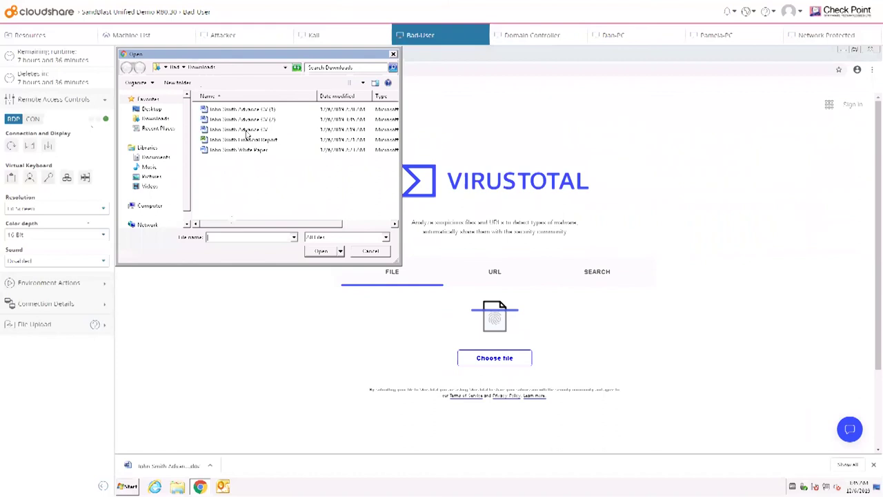
{"action": "double_click", "coordinate": [252, 152]}
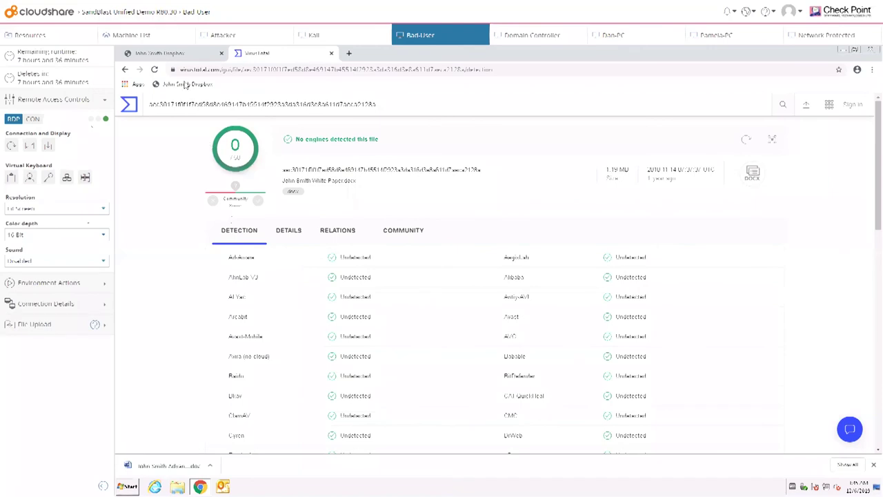
- Return to virustotal.com, submit the downloaded Advance CV (1) document, and review the engine detections
{"action": "left_click", "coordinate": [232, 71]}
{"action": "type", "text": "virustotal.com"}
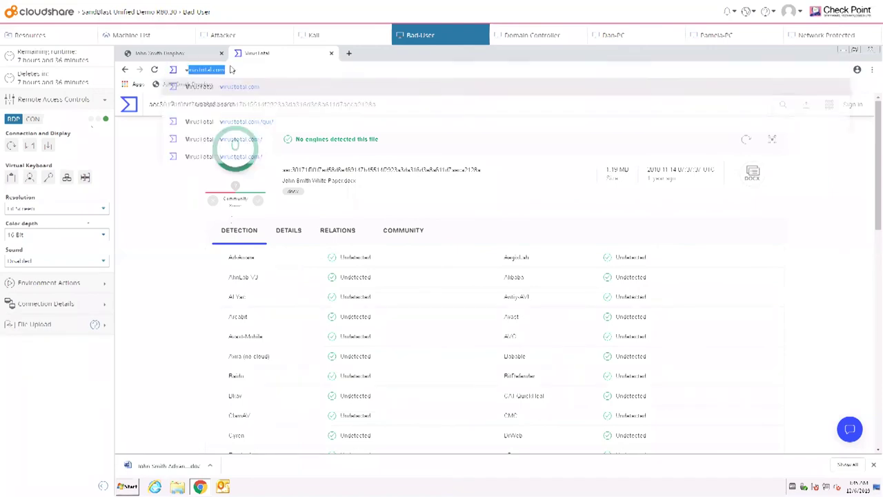
{"action": "key", "text": "Return"}
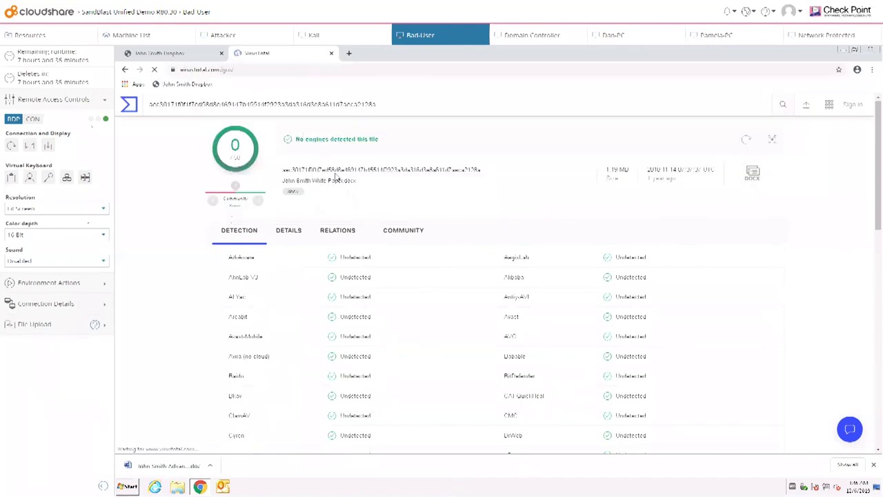
{"action": "left_click", "coordinate": [494, 359]}
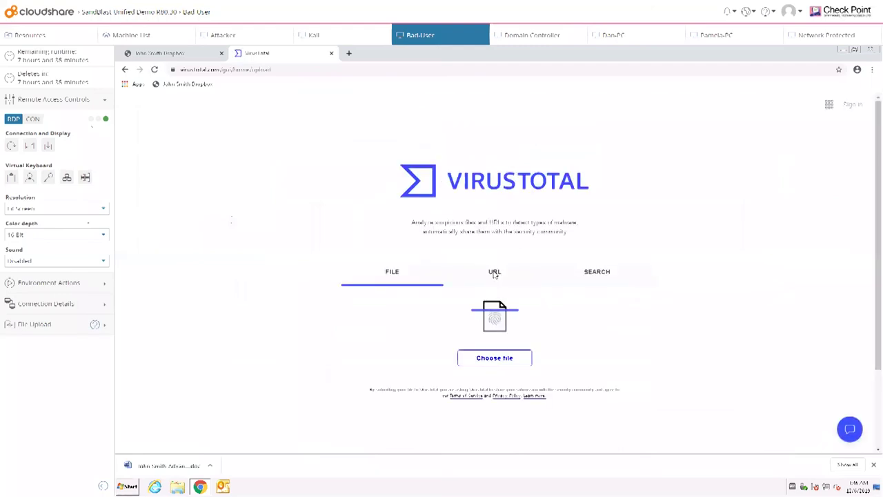
{"action": "double_click", "coordinate": [254, 112]}
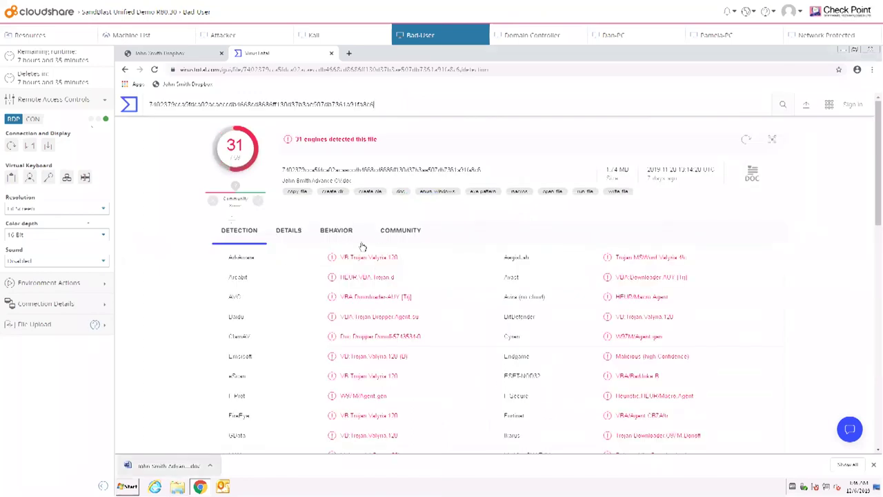
{"action": "scroll", "coordinate": [646, 249], "scroll_direction": "down", "scroll_amount": 10}
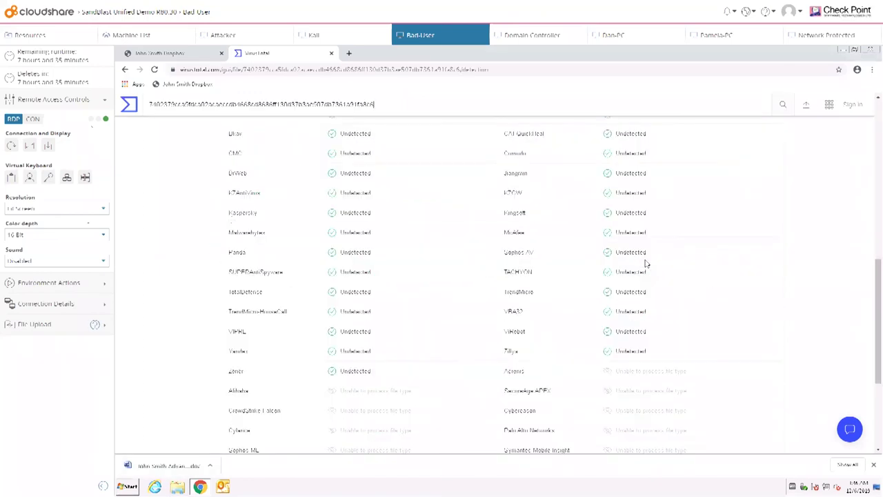
{"action": "scroll", "coordinate": [389, 244], "scroll_direction": "up", "scroll_amount": 10}
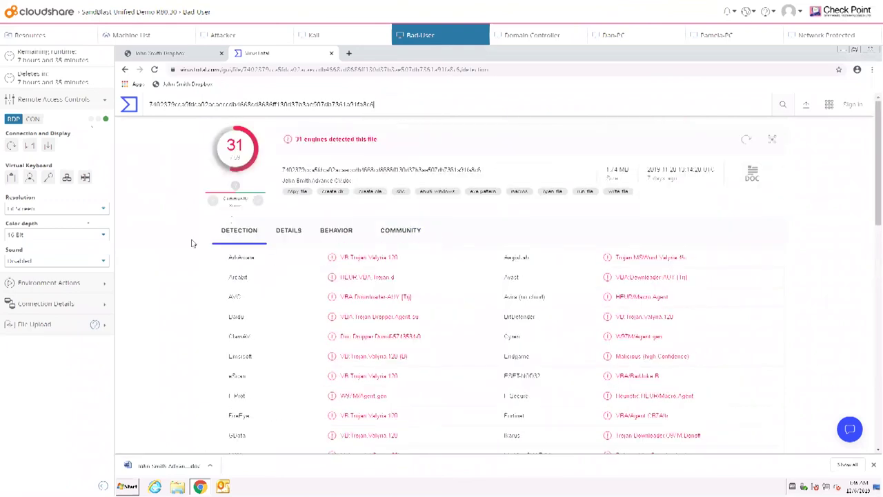
- Open the downloaded CV in Word and dismiss the CryptoLocker window
{"action": "left_click", "coordinate": [174, 466]}
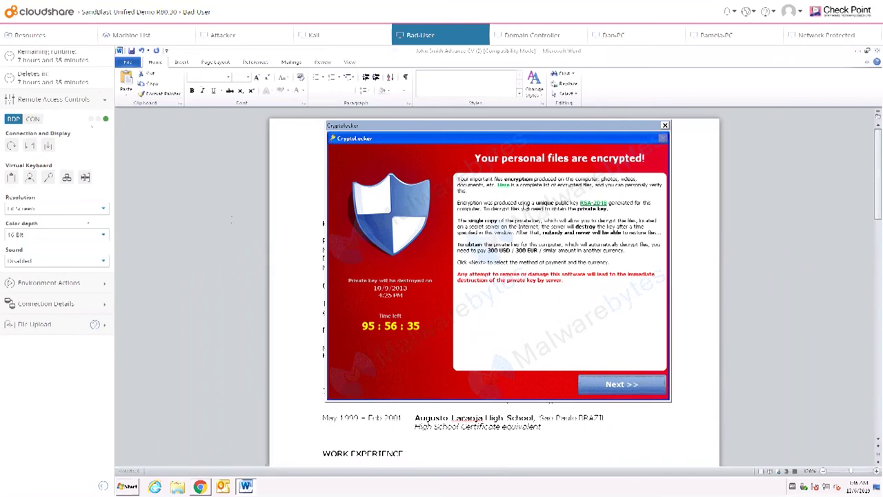
{"action": "left_click", "coordinate": [666, 126]}
{"action": "left_click", "coordinate": [477, 240]}
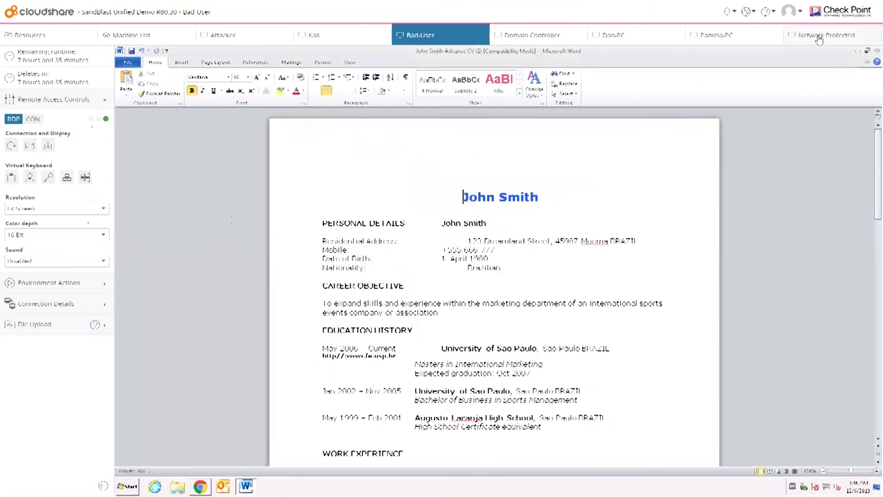
- On the Network Protected machine, close the mail program and try to download the CV from the bookmarked Dropbox page in Chrome
{"action": "left_click", "coordinate": [819, 38]}
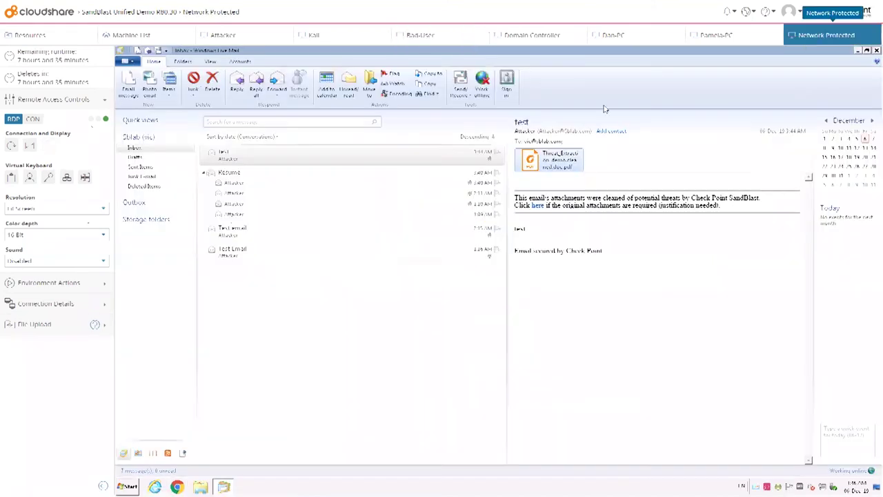
{"action": "left_click", "coordinate": [875, 51]}
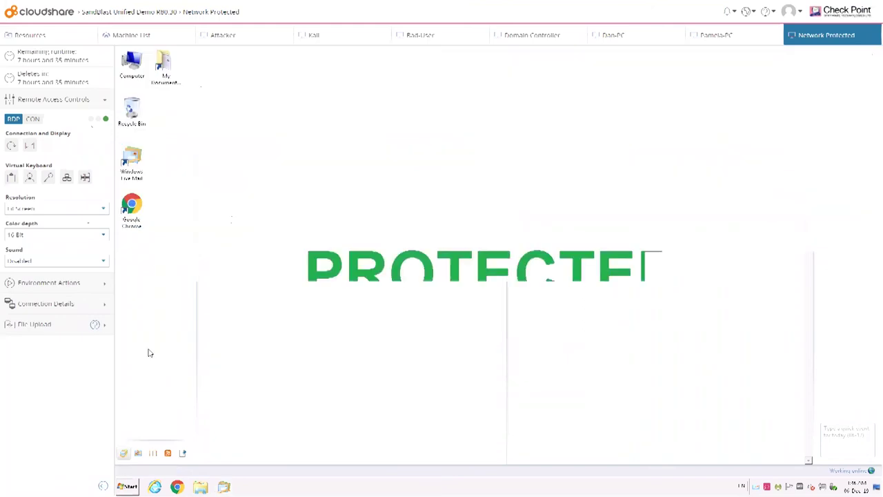
{"action": "left_click", "coordinate": [176, 486]}
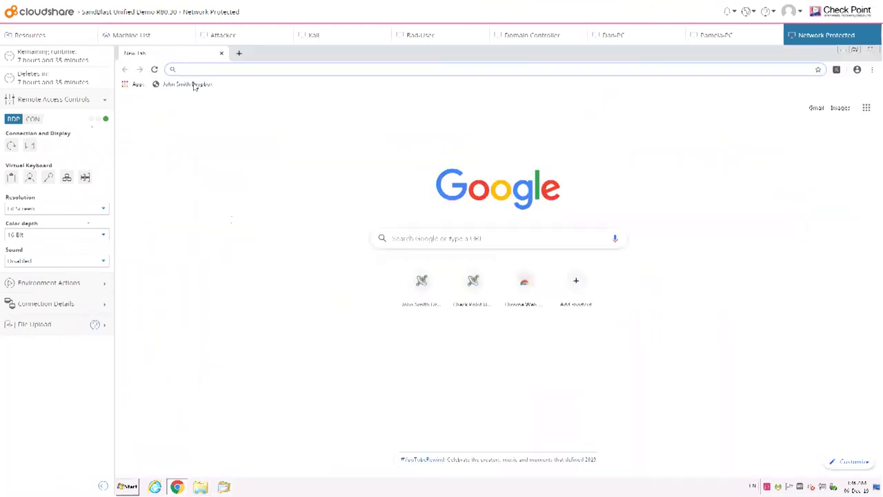
{"action": "left_click", "coordinate": [194, 85]}
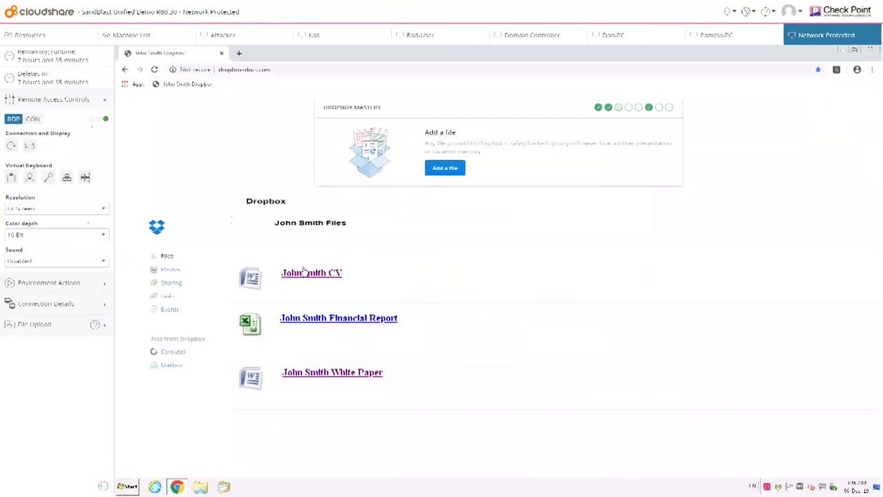
{"action": "left_click", "coordinate": [318, 274]}
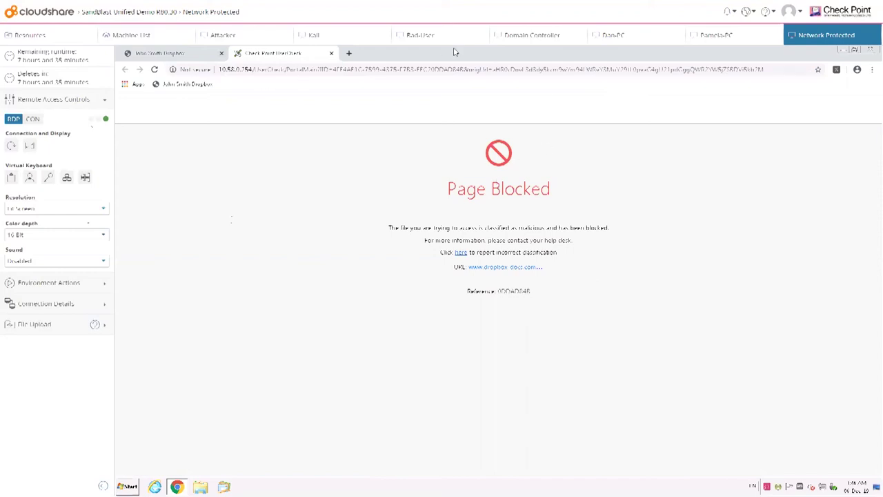
- Refresh the SmartConsole logs on the Domain Controller, review the newest HTTP Emulation entry's details, and close it
{"action": "left_click", "coordinate": [526, 35]}
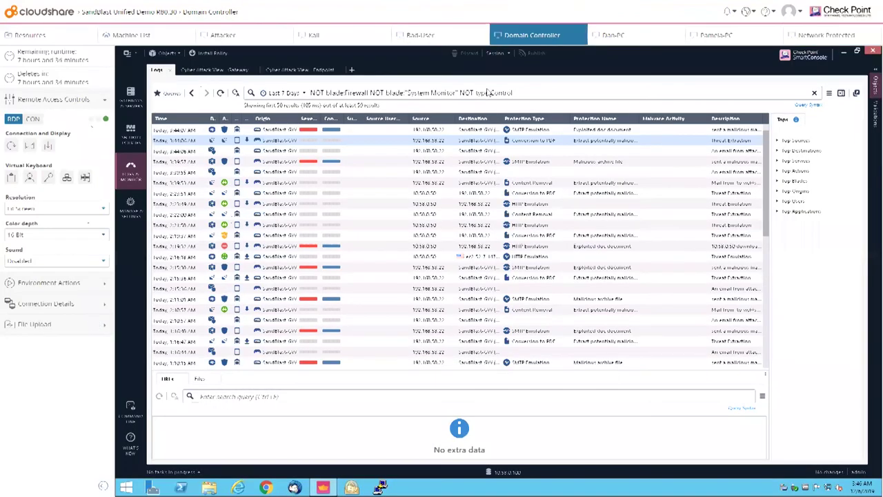
{"action": "left_click", "coordinate": [221, 93]}
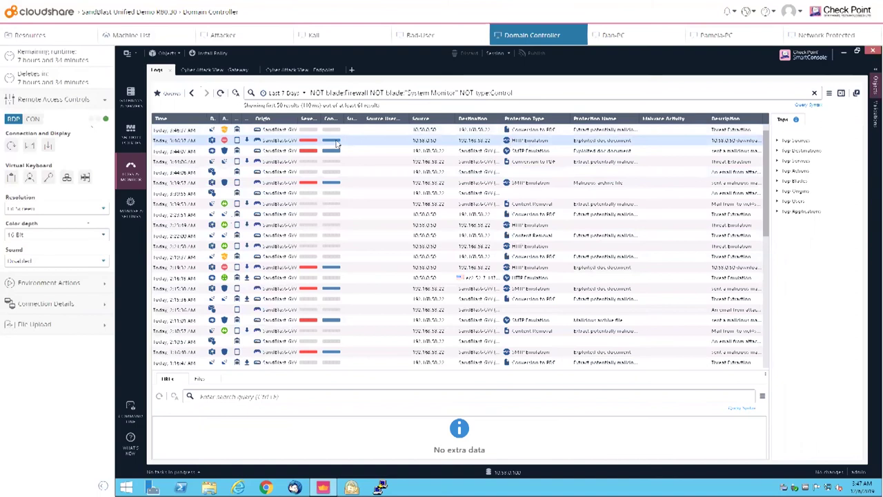
{"action": "right_click", "coordinate": [226, 143]}
{"action": "left_click", "coordinate": [242, 146]}
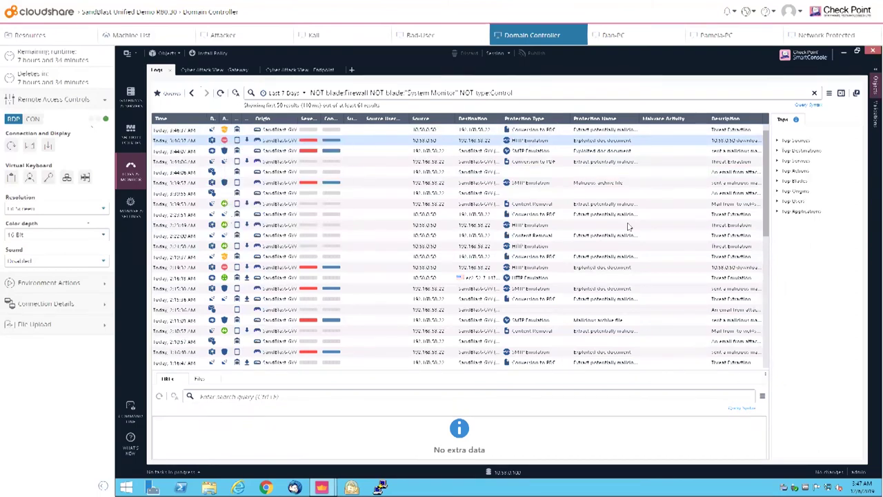
{"action": "scroll", "coordinate": [529, 257], "scroll_direction": "down", "scroll_amount": 3}
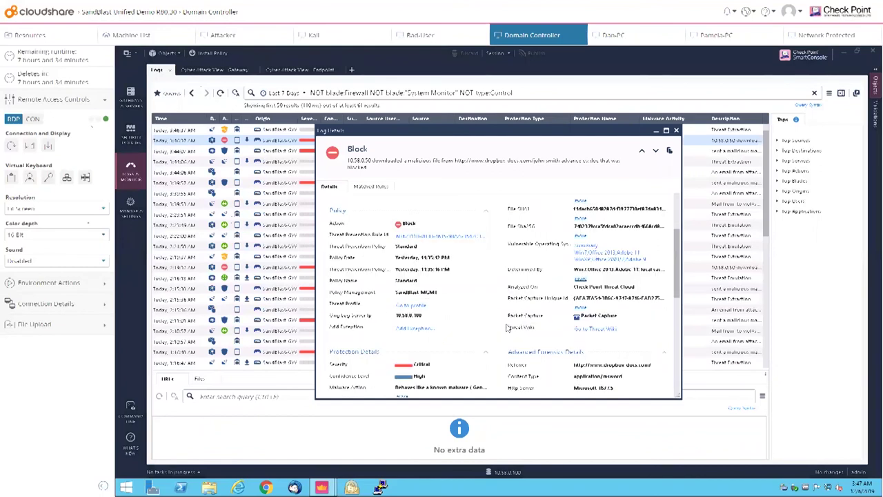
{"action": "scroll", "coordinate": [508, 329], "scroll_direction": "down", "scroll_amount": 6}
{"action": "scroll", "coordinate": [472, 290], "scroll_direction": "up", "scroll_amount": 5}
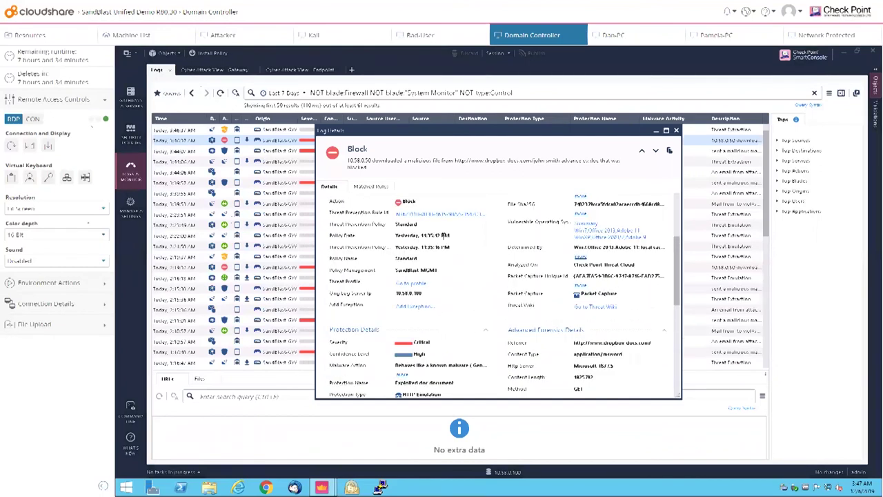
{"action": "left_click", "coordinate": [676, 132]}
- On the Bad-User machine, close the open CV document and download the Financial Report from the Dropbox page
{"action": "left_click", "coordinate": [407, 37]}
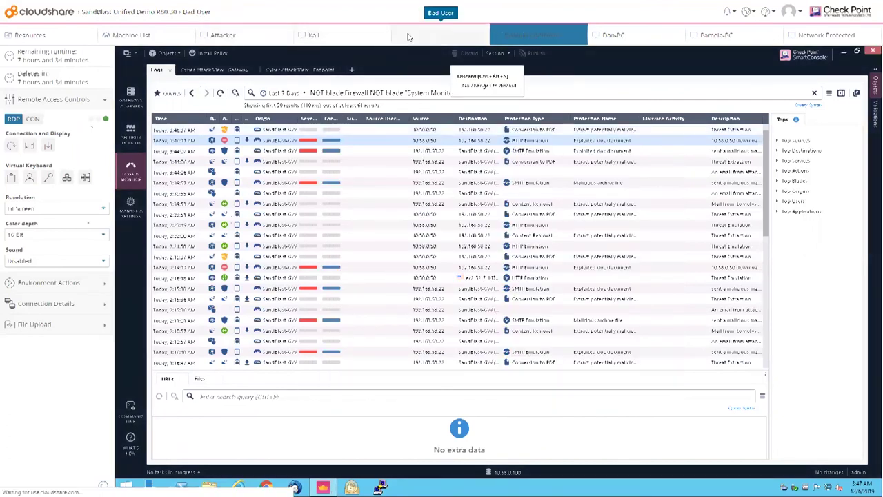
{"action": "left_click", "coordinate": [876, 51]}
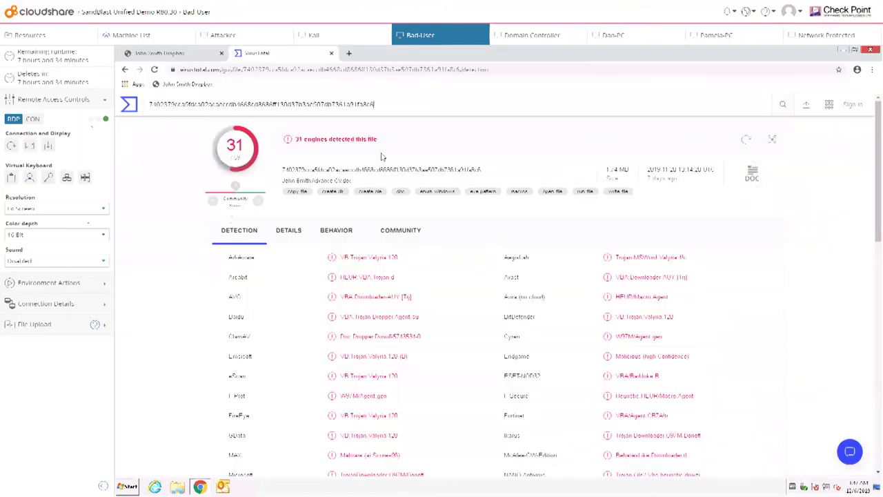
{"action": "left_click", "coordinate": [196, 55]}
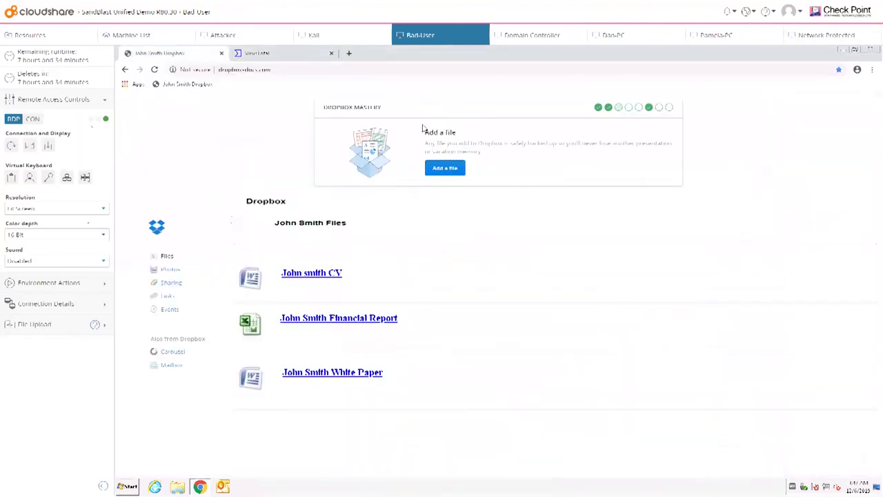
{"action": "left_click", "coordinate": [330, 320]}
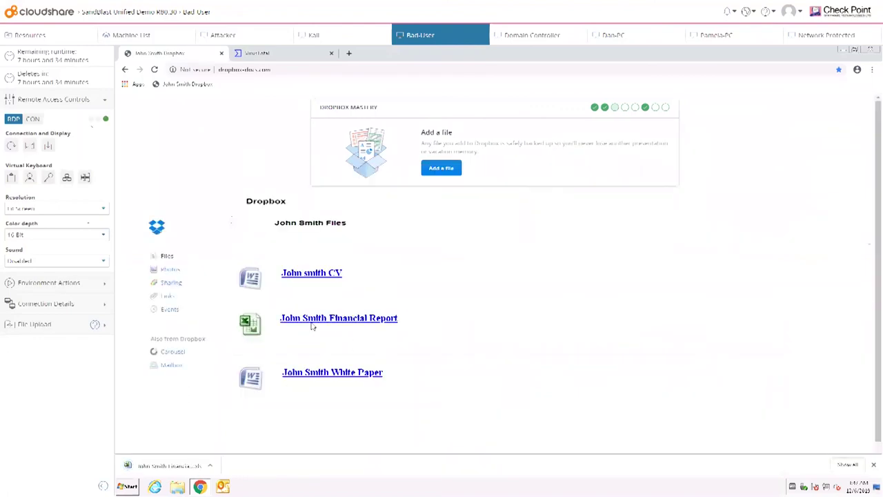
- Return to virustotal.com, submit the downloaded Financial Report workbook, and review the engine results down to the end of the list
{"action": "left_click", "coordinate": [276, 54]}
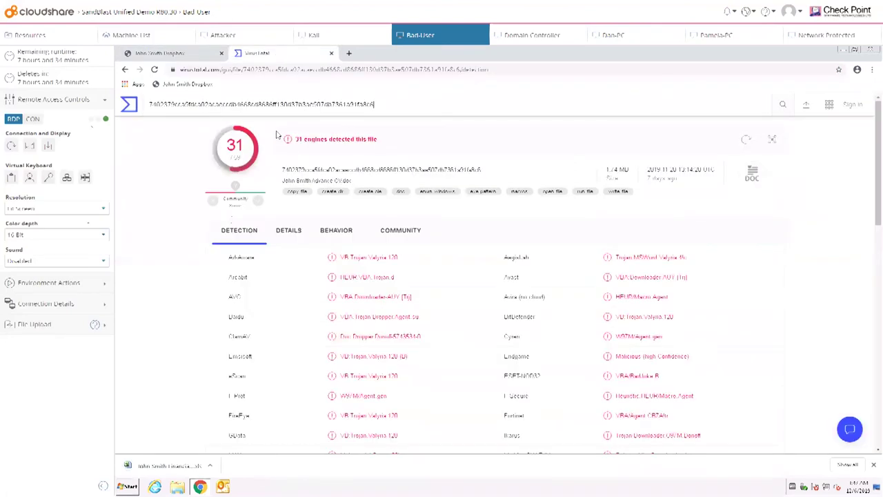
{"action": "left_click", "coordinate": [232, 72]}
{"action": "type", "text": "virustotal"}
{"action": "key", "text": "Return"}
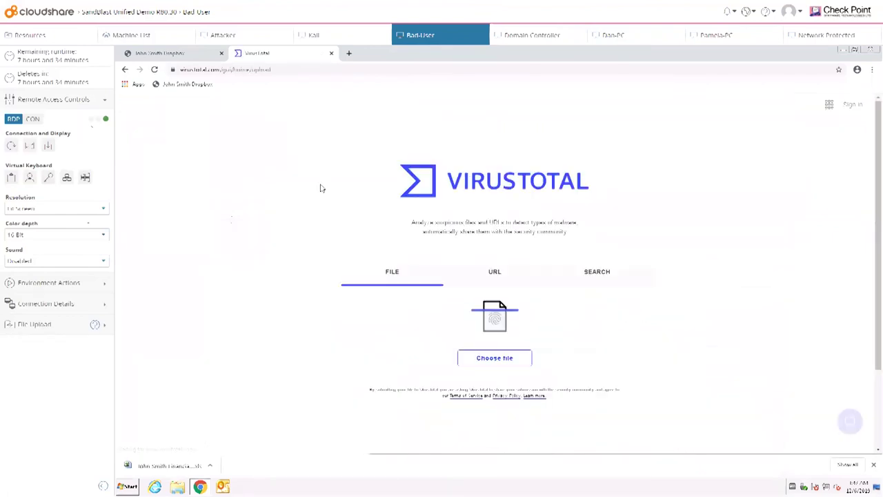
{"action": "left_click", "coordinate": [495, 358]}
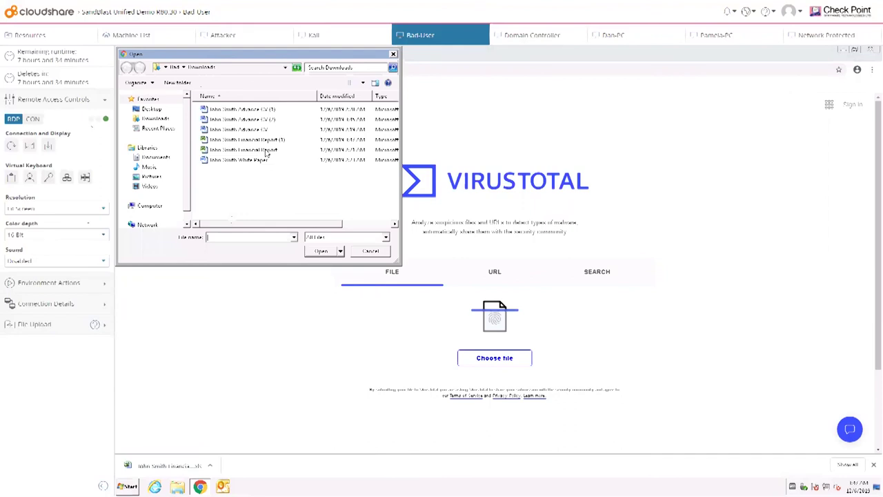
{"action": "double_click", "coordinate": [265, 153]}
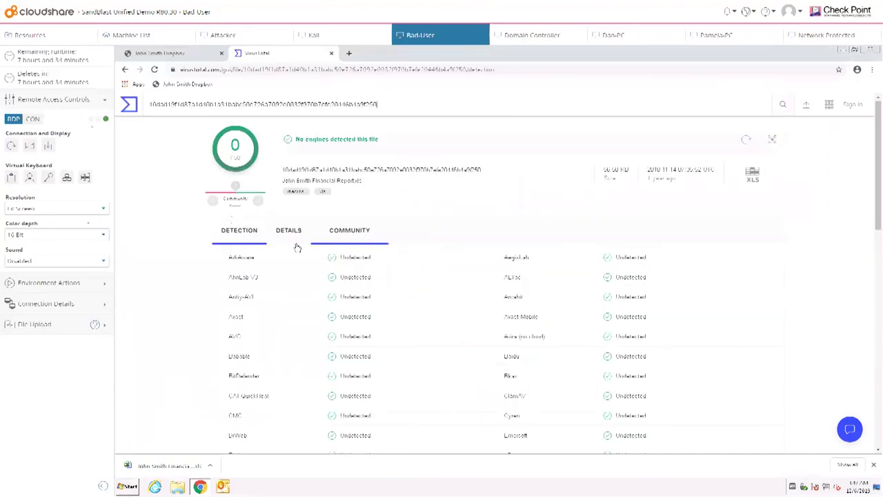
{"action": "scroll", "coordinate": [380, 335], "scroll_direction": "down", "scroll_amount": 10}
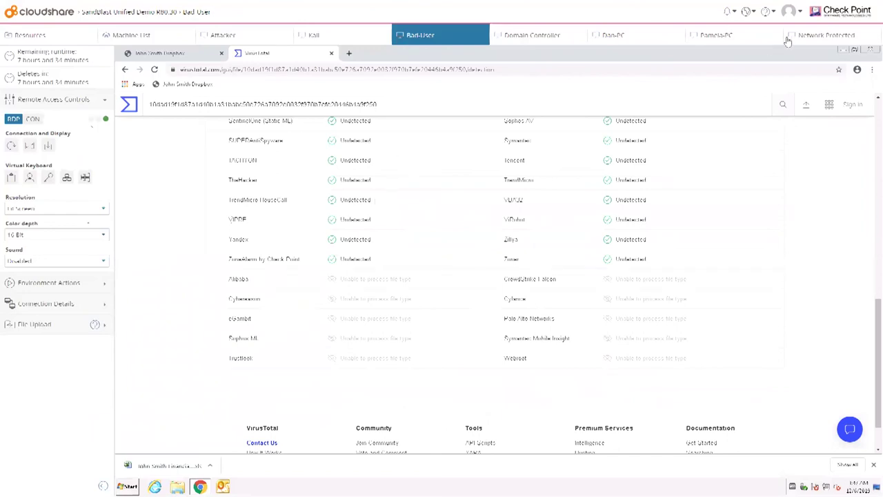
- On the Network Protected machine, download the Financial Report from the Dropbox page, show it in its folder, and widen the Name column
{"action": "left_click", "coordinate": [828, 37]}
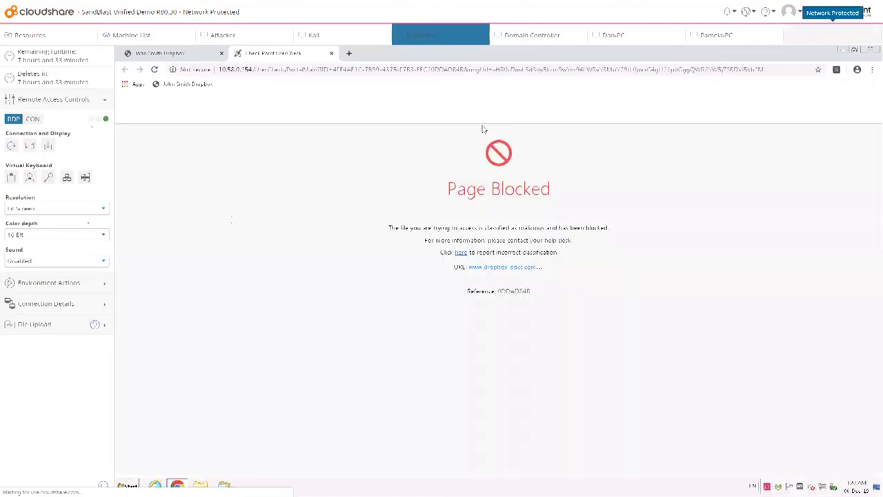
{"action": "left_click", "coordinate": [190, 53]}
{"action": "left_click", "coordinate": [332, 322]}
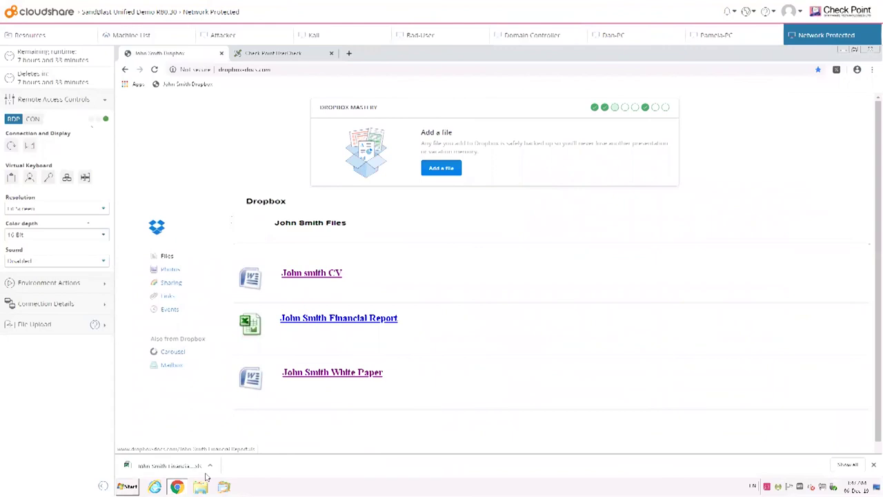
{"action": "left_click", "coordinate": [210, 466]}
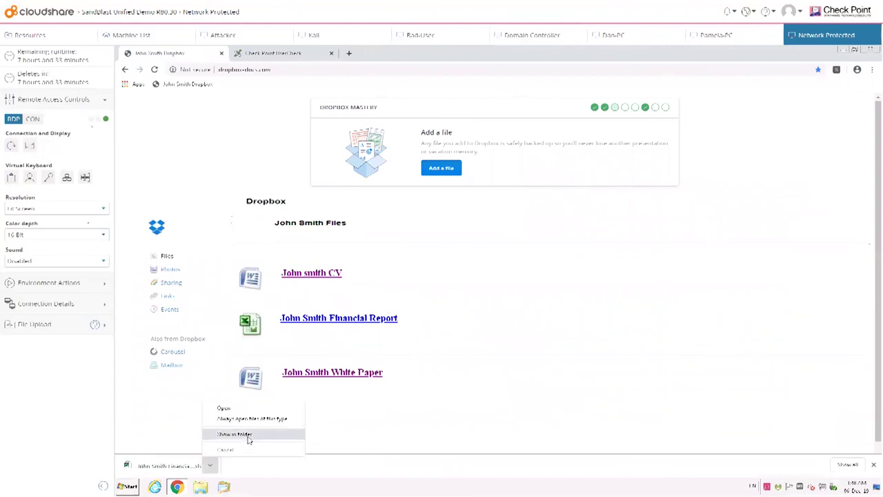
{"action": "left_click", "coordinate": [248, 440]}
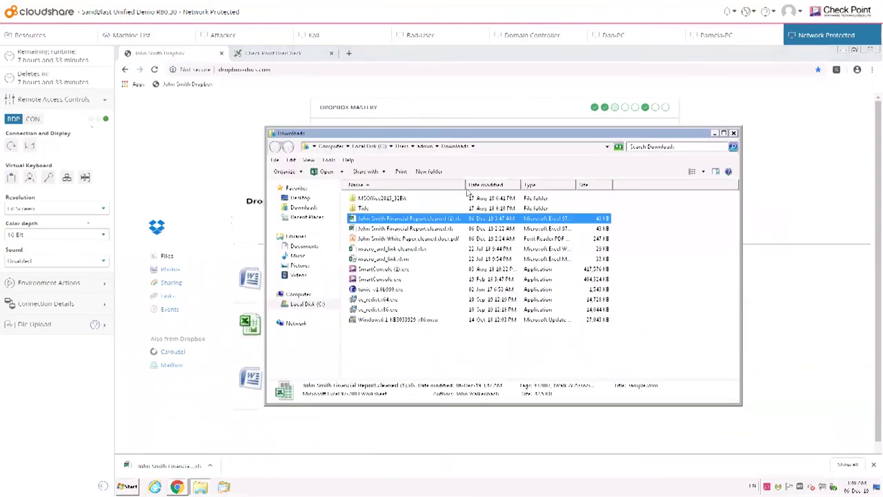
{"action": "left_click_drag", "start_coordinate": [488, 189], "coordinate": [487, 186]}
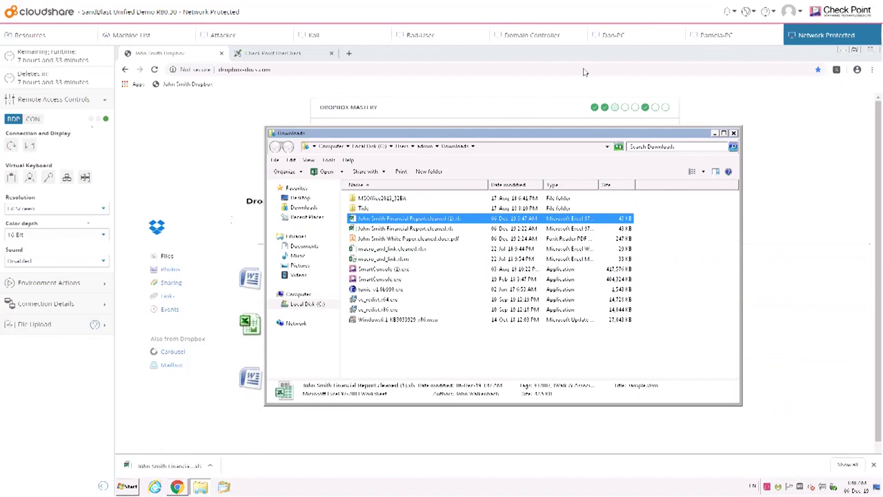
- Refresh the SmartConsole logs on the Domain Controller, examine the newest Threat Extraction entry with its full resource URL, close it, and refresh again
{"action": "left_click", "coordinate": [545, 35]}
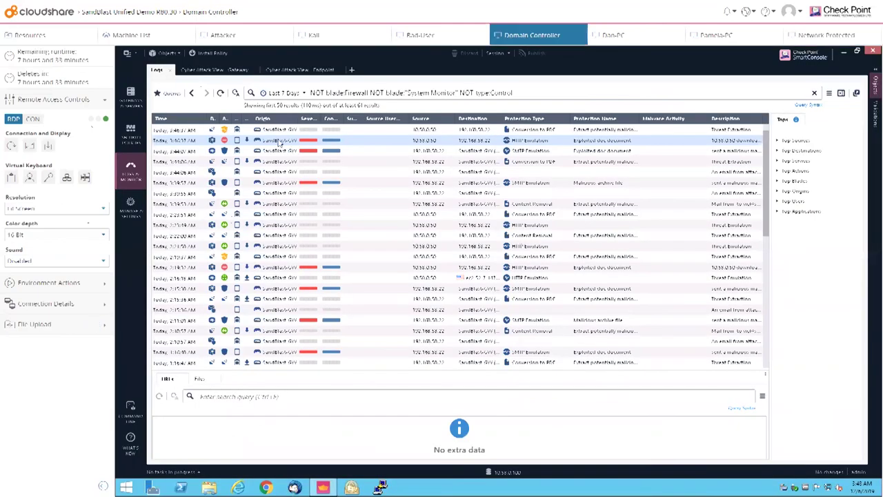
{"action": "left_click", "coordinate": [221, 93]}
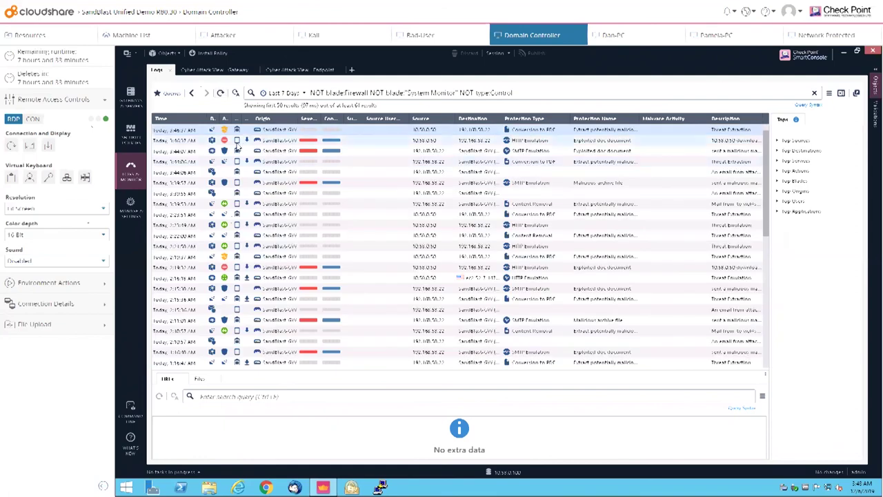
{"action": "double_click", "coordinate": [226, 131]}
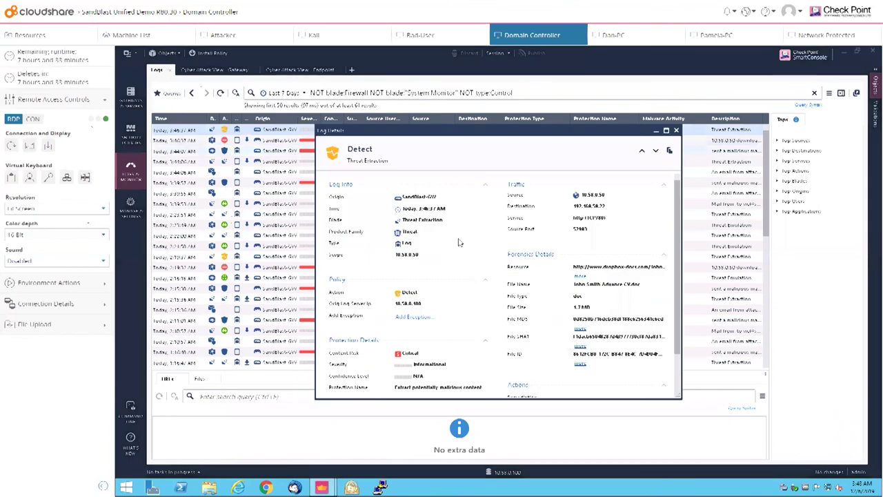
{"action": "left_click", "coordinate": [579, 277]}
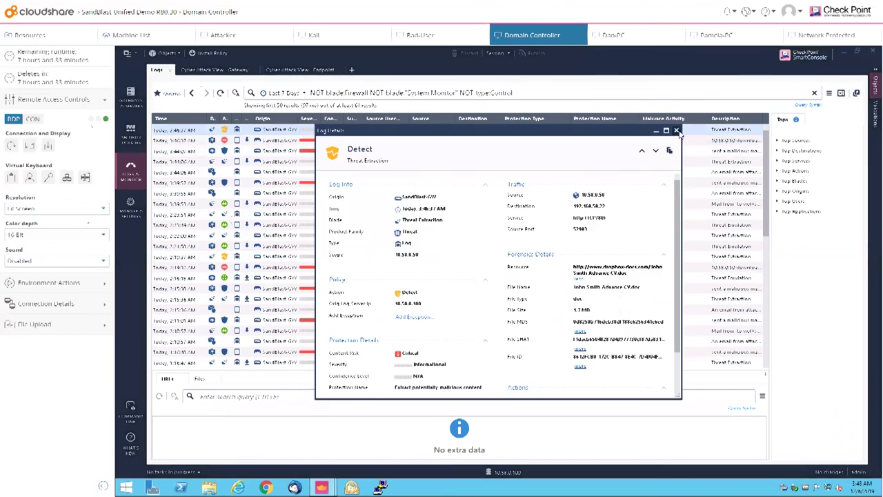
{"action": "left_click", "coordinate": [677, 131]}
{"action": "left_click", "coordinate": [219, 93]}
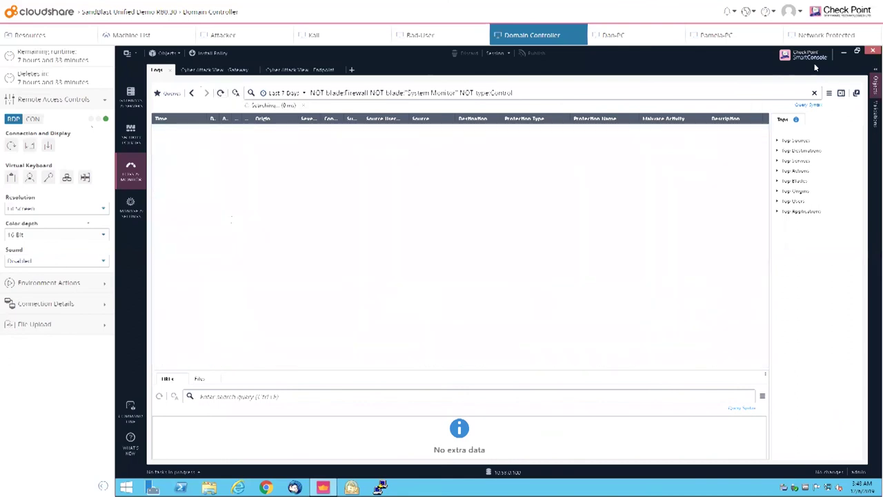
- Back on the Network Protected machine, open the cleaned (1) Financial Report in Excel, check its "link to the site" cell, and look through the sheet
{"action": "left_click", "coordinate": [826, 35]}
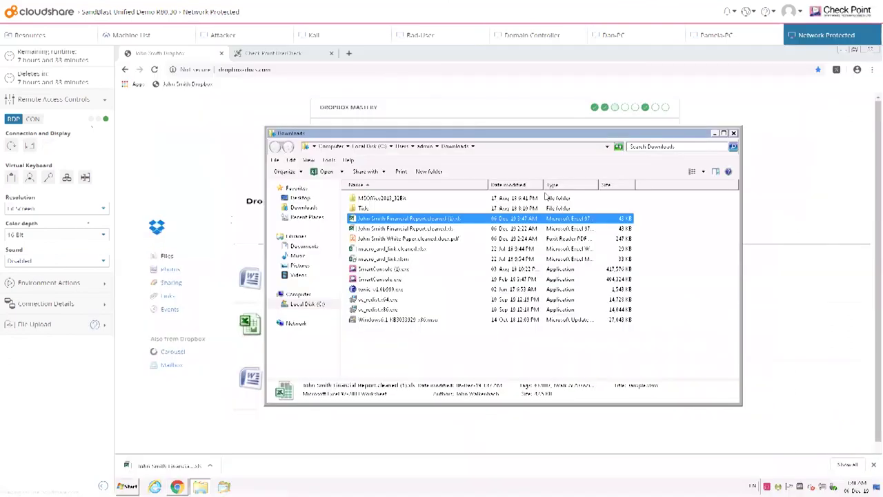
{"action": "double_click", "coordinate": [426, 219]}
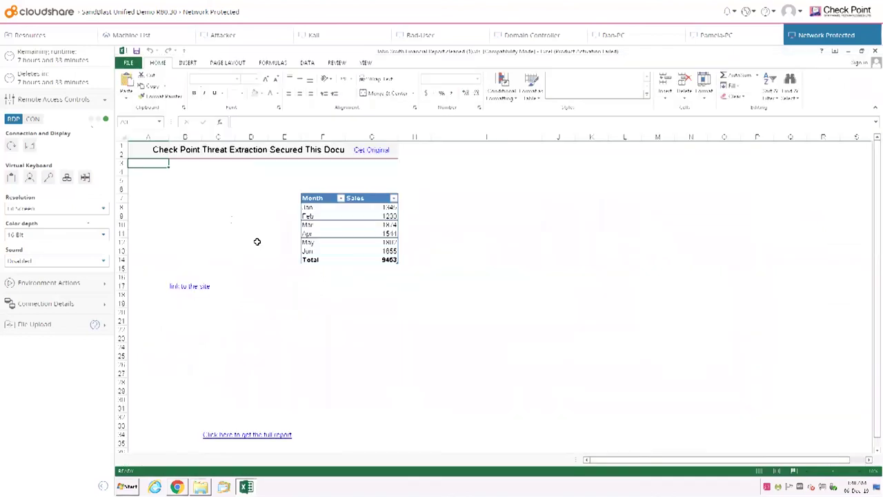
{"action": "left_click", "coordinate": [199, 286]}
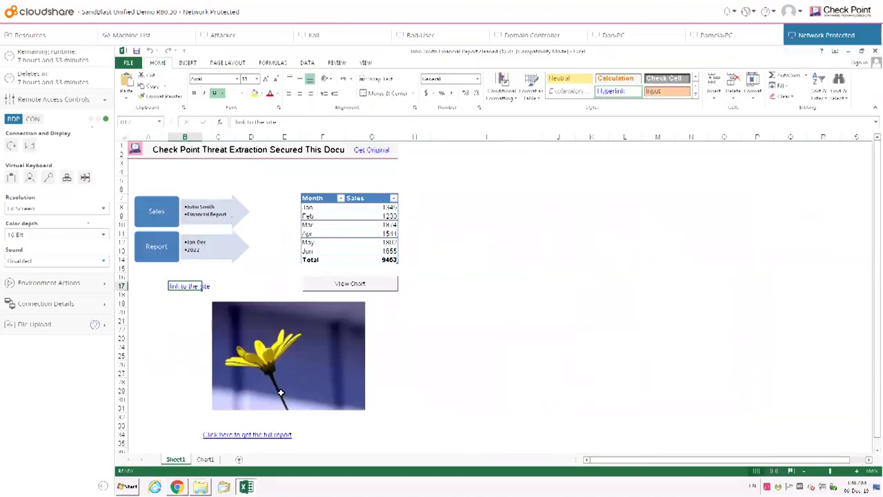
{"action": "scroll", "coordinate": [415, 323], "scroll_direction": "down", "scroll_amount": 2}
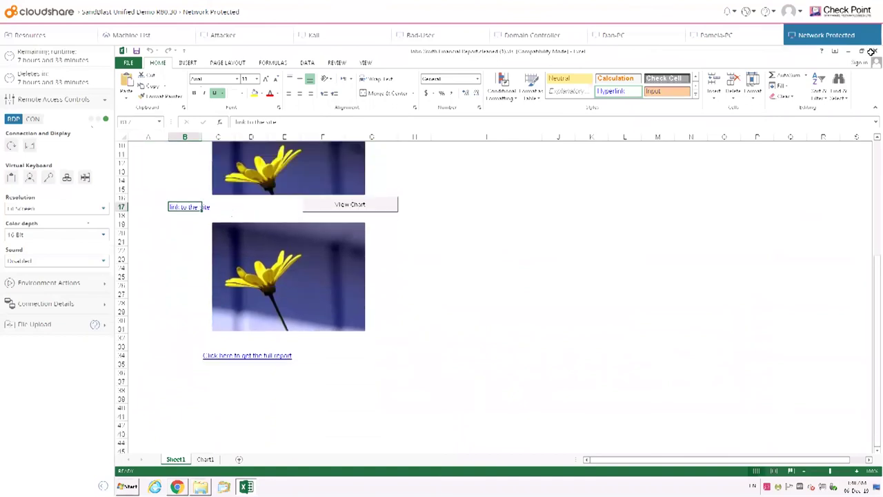
- On the Bad-User machine, return to virustotal.com, sort the downloads by date modified, and submit the White Paper (1) document for scanning
{"action": "left_click", "coordinate": [242, 35]}
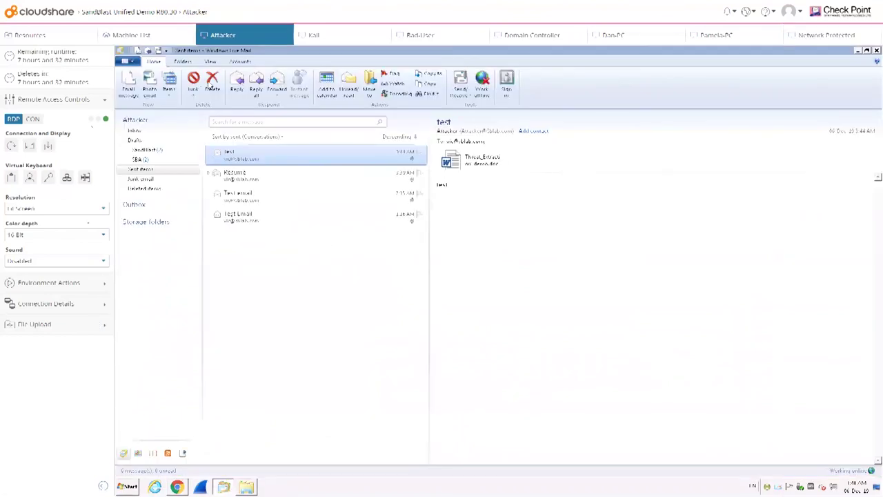
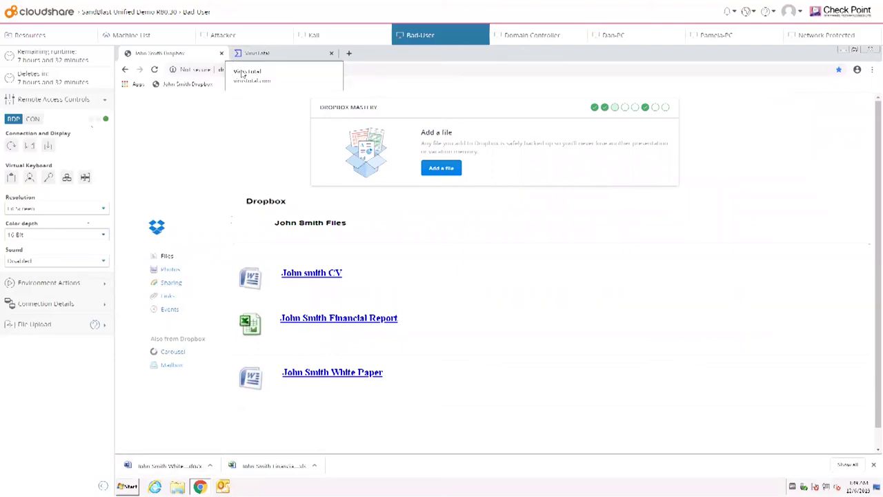
{"action": "left_click", "coordinate": [252, 53]}
{"action": "left_click", "coordinate": [304, 69]}
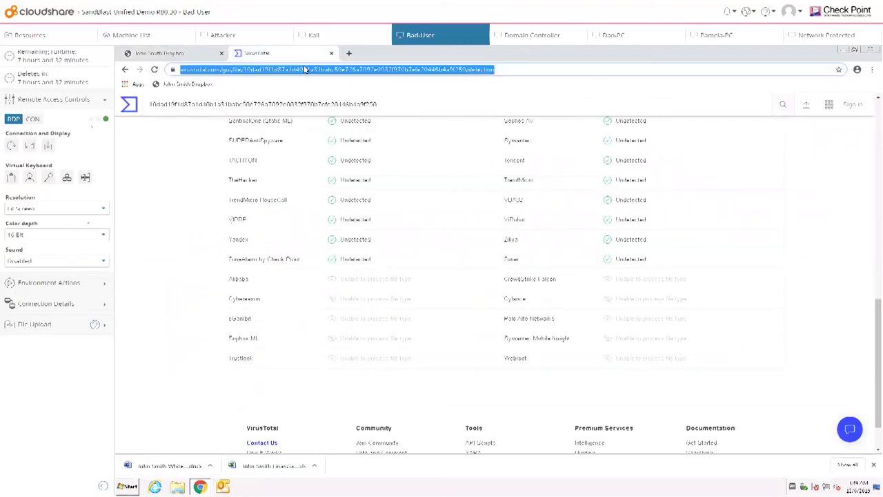
{"action": "type", "text": "virustotal.com"}
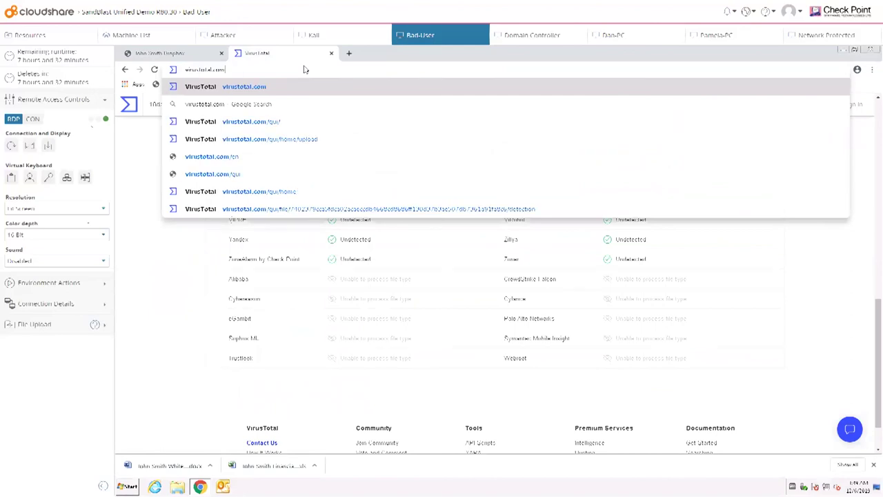
{"action": "key", "text": "Return"}
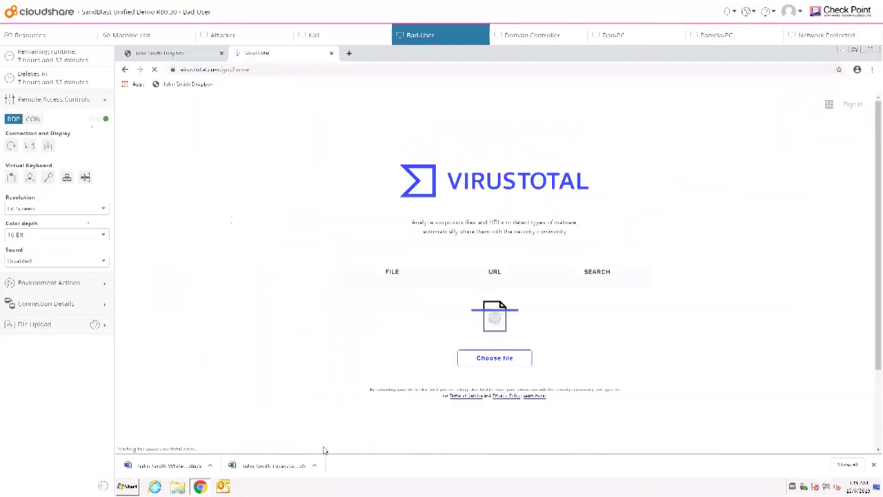
{"action": "left_click", "coordinate": [506, 360]}
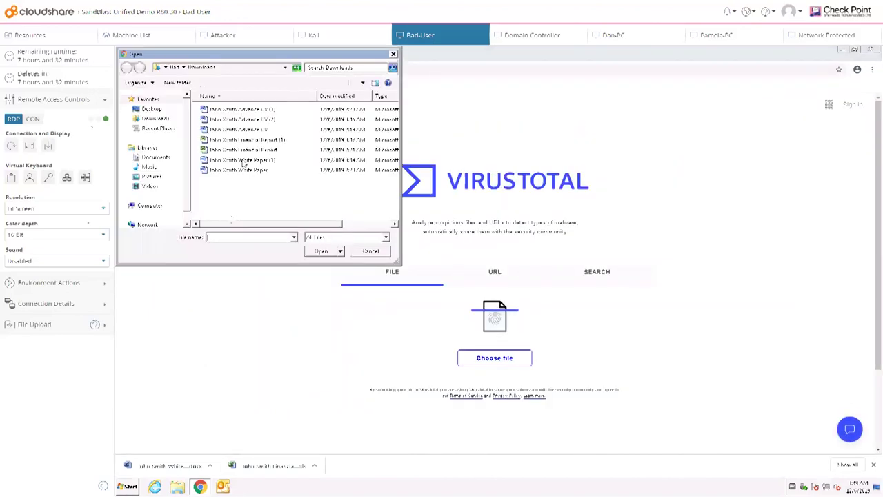
{"action": "double_click", "coordinate": [263, 113]}
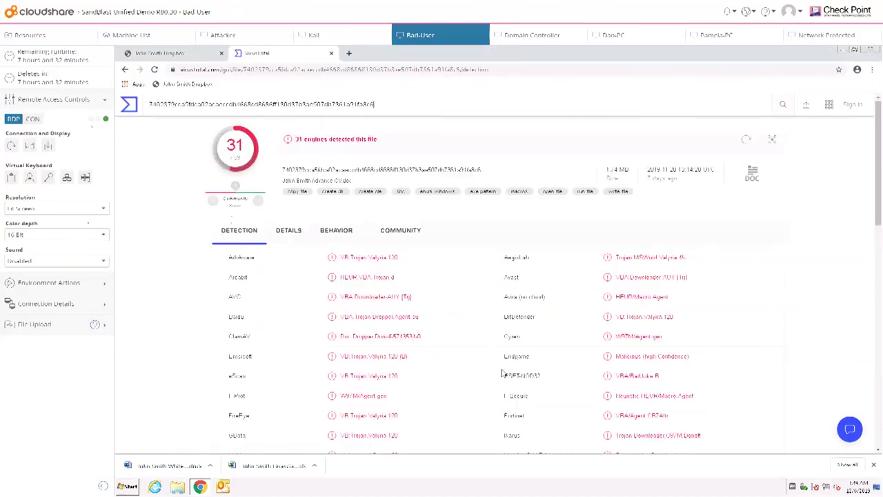
{"action": "left_click", "coordinate": [125, 70]}
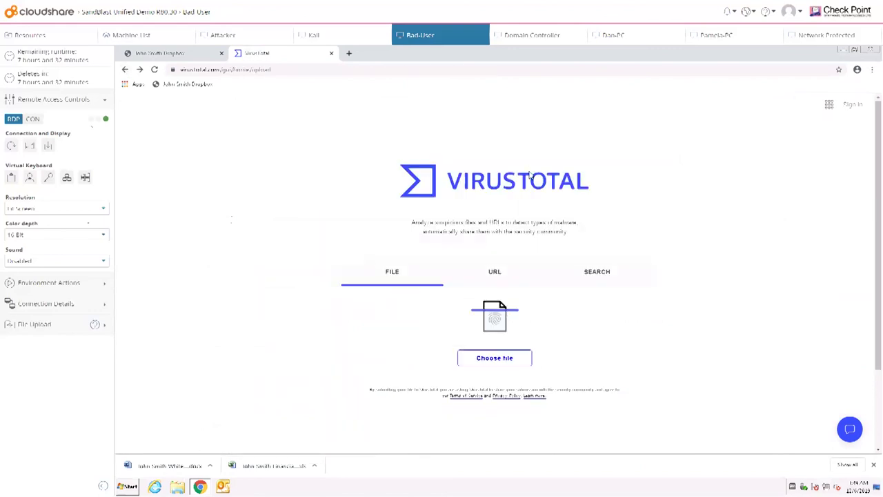
{"action": "left_click", "coordinate": [332, 98]}
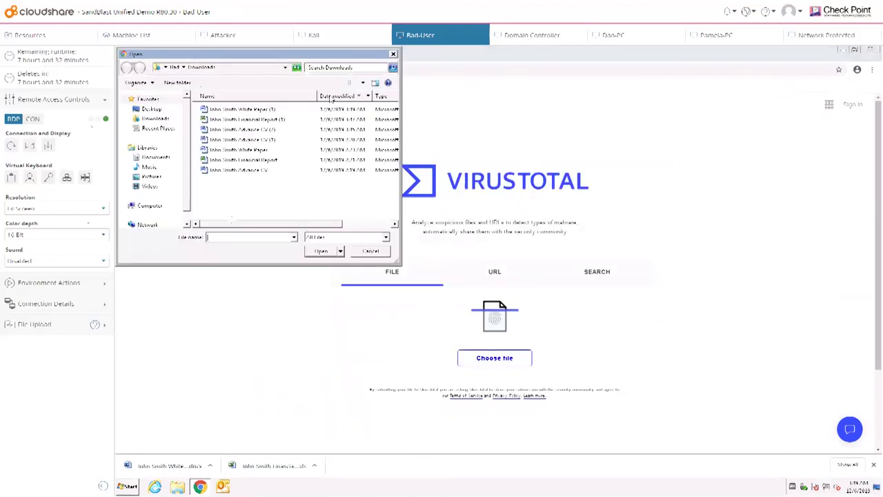
{"action": "double_click", "coordinate": [269, 110]}
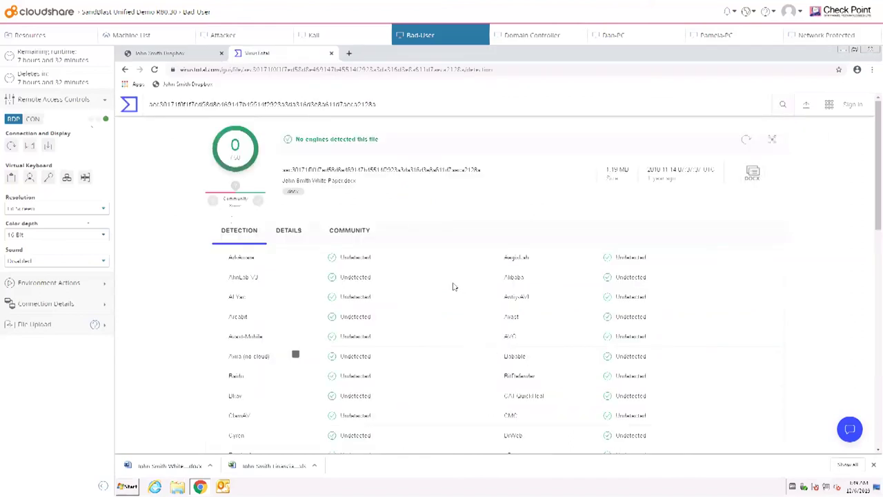
- On the Network Protected machine, close the cleaned Financial Report workbook without saving its changes
{"action": "left_click", "coordinate": [809, 35]}
{"action": "left_click", "coordinate": [873, 50]}
{"action": "left_click", "coordinate": [506, 277]}
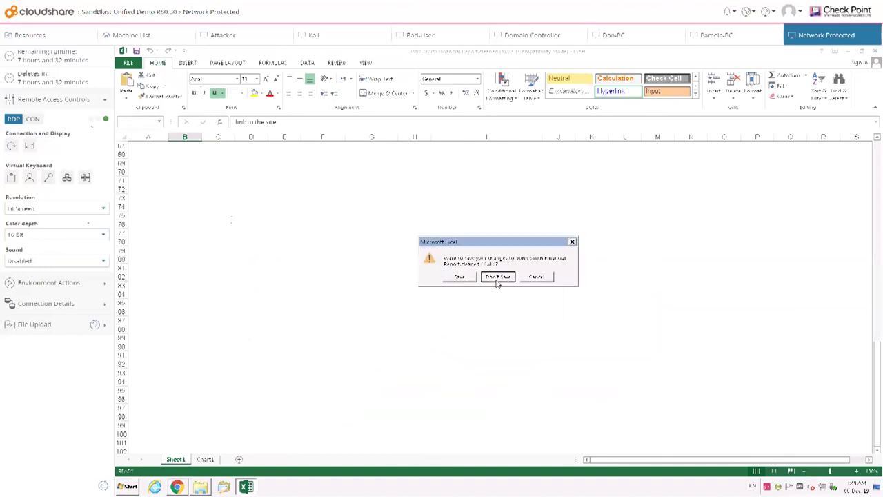
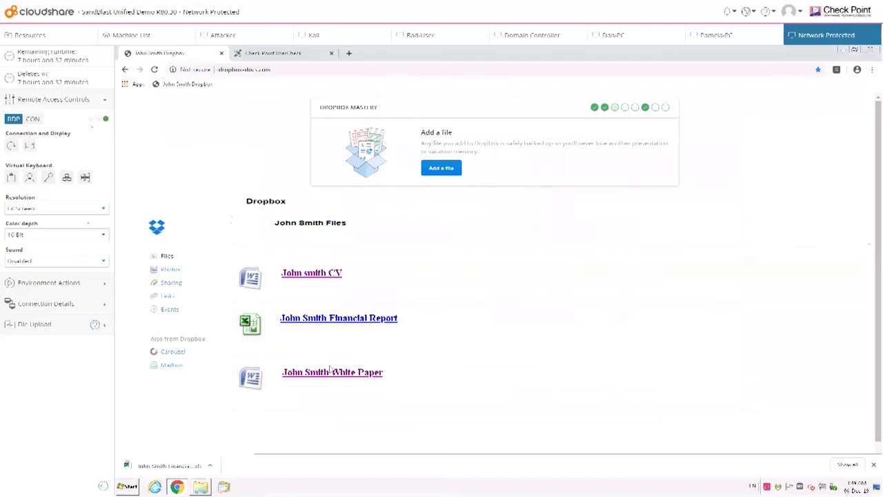
- Open the White Paper from the Dropbox page, save its secured PDF to Downloads, show the file in its folder, and close the folder window
{"action": "left_click", "coordinate": [331, 372]}
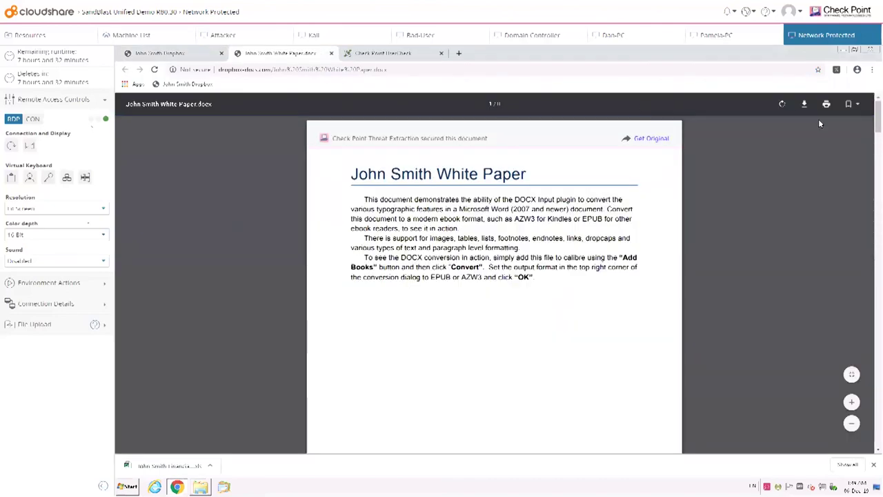
{"action": "left_click", "coordinate": [802, 104]}
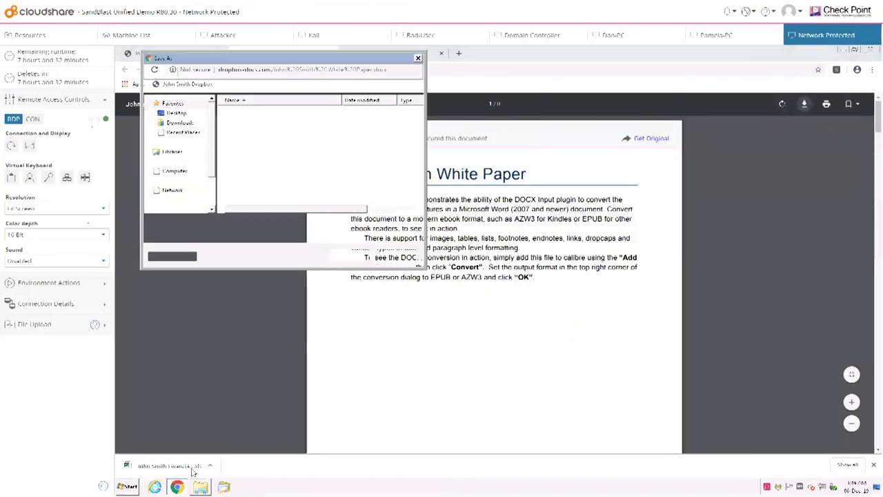
{"action": "left_click", "coordinate": [350, 256]}
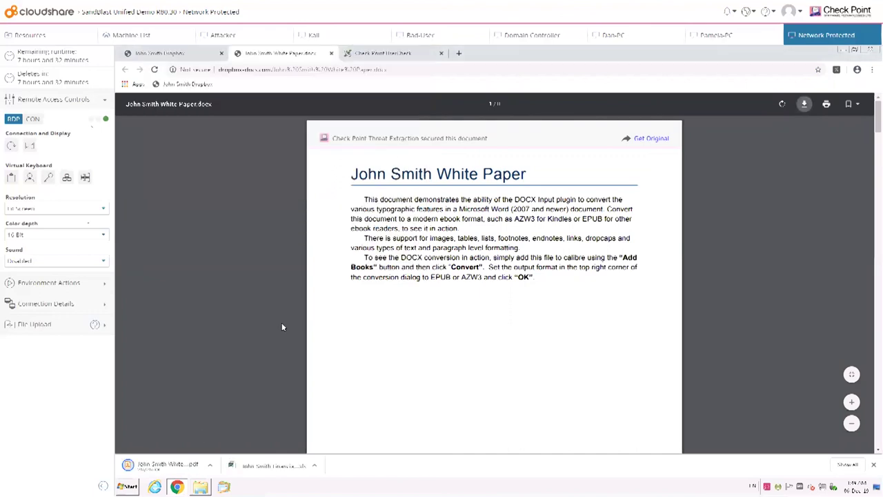
{"action": "left_click", "coordinate": [210, 465]}
{"action": "left_click", "coordinate": [238, 434]}
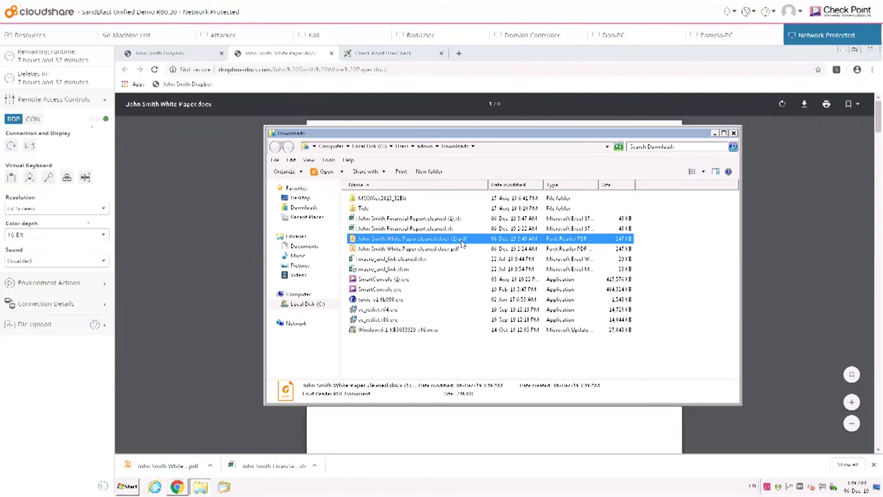
{"action": "left_click", "coordinate": [734, 133]}
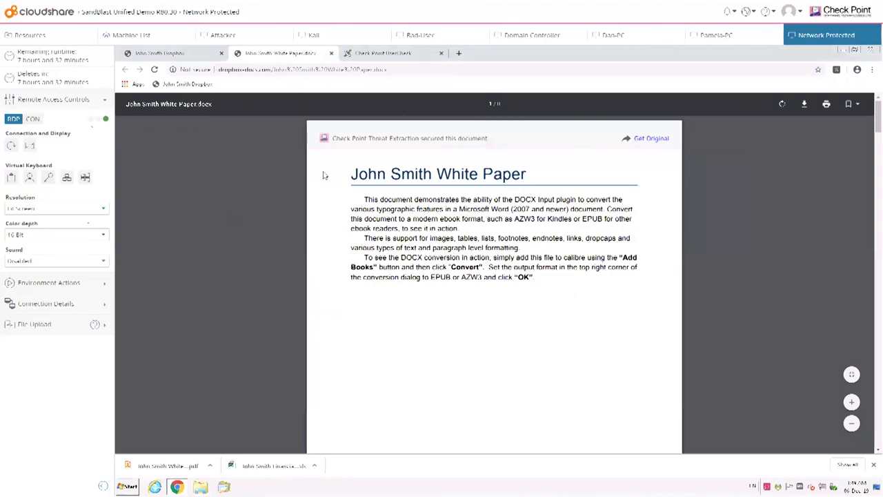